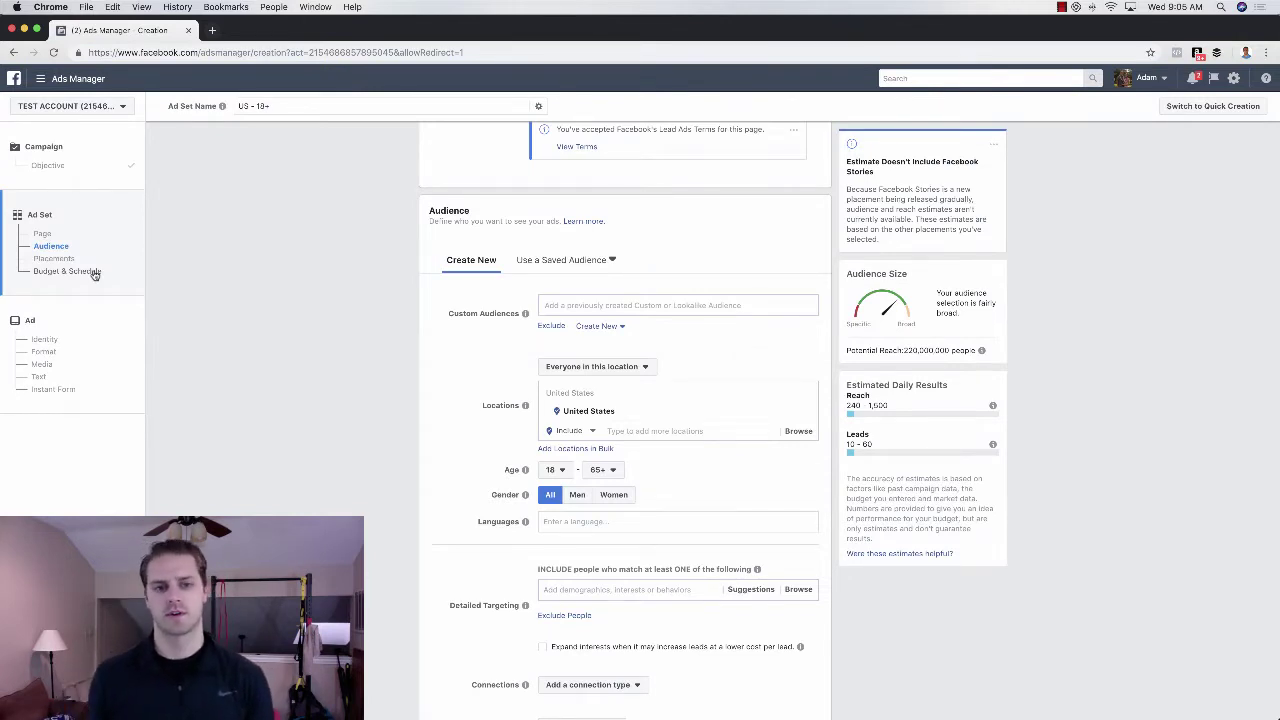
Limit the audience's location targeting to people who live in this location
{"action": "scroll", "coordinate": [286, 277], "scroll_direction": "up", "scroll_amount": 2}
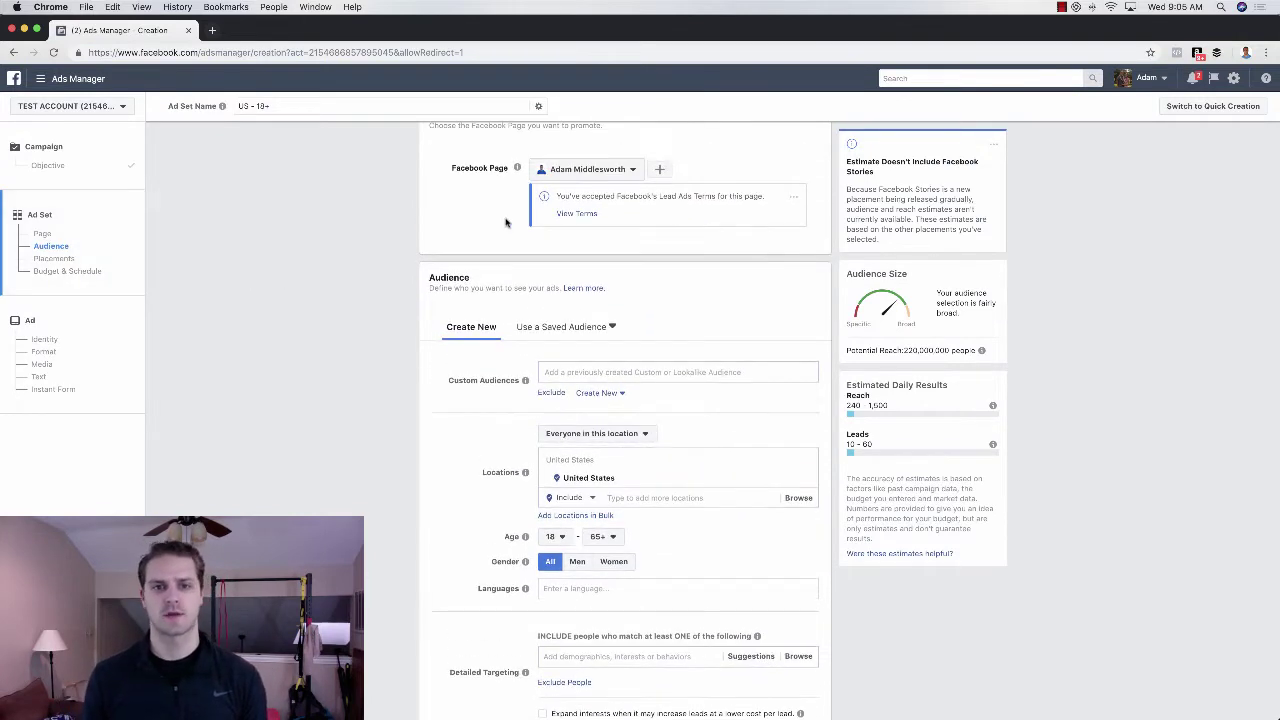
{"action": "scroll", "coordinate": [377, 298], "scroll_direction": "down", "scroll_amount": 1}
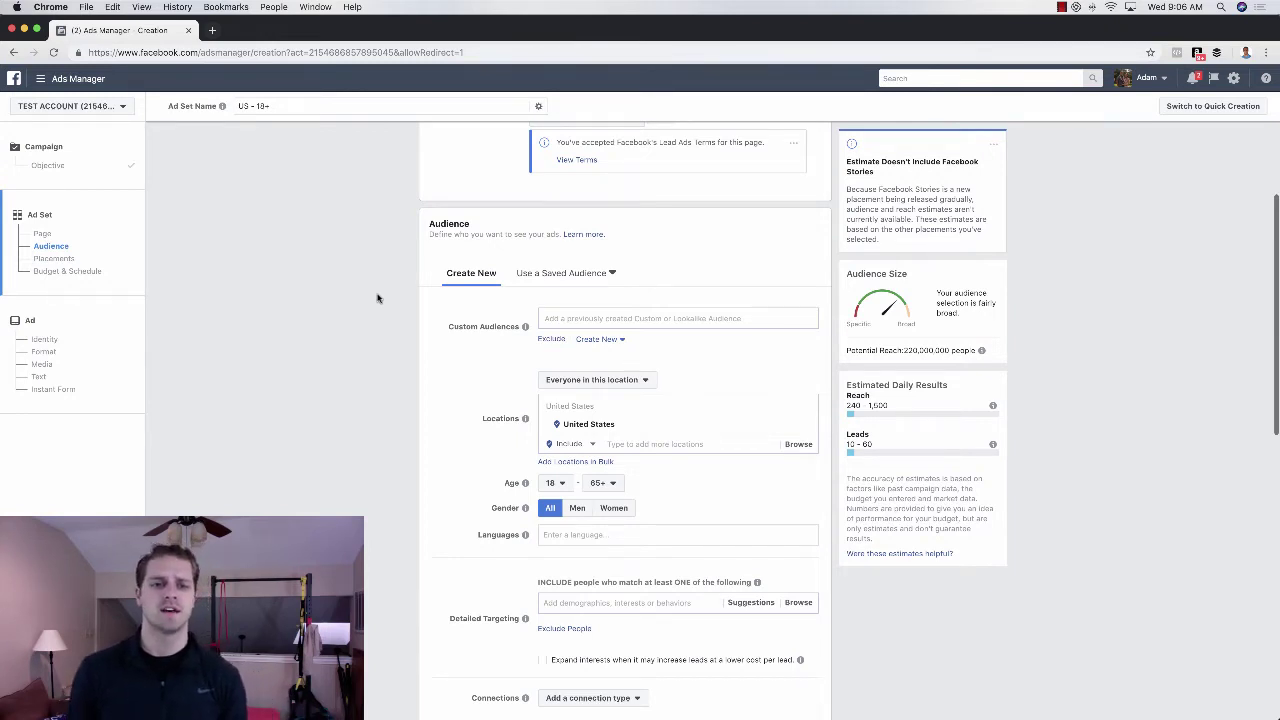
{"action": "scroll", "coordinate": [515, 333], "scroll_direction": "down", "scroll_amount": 1}
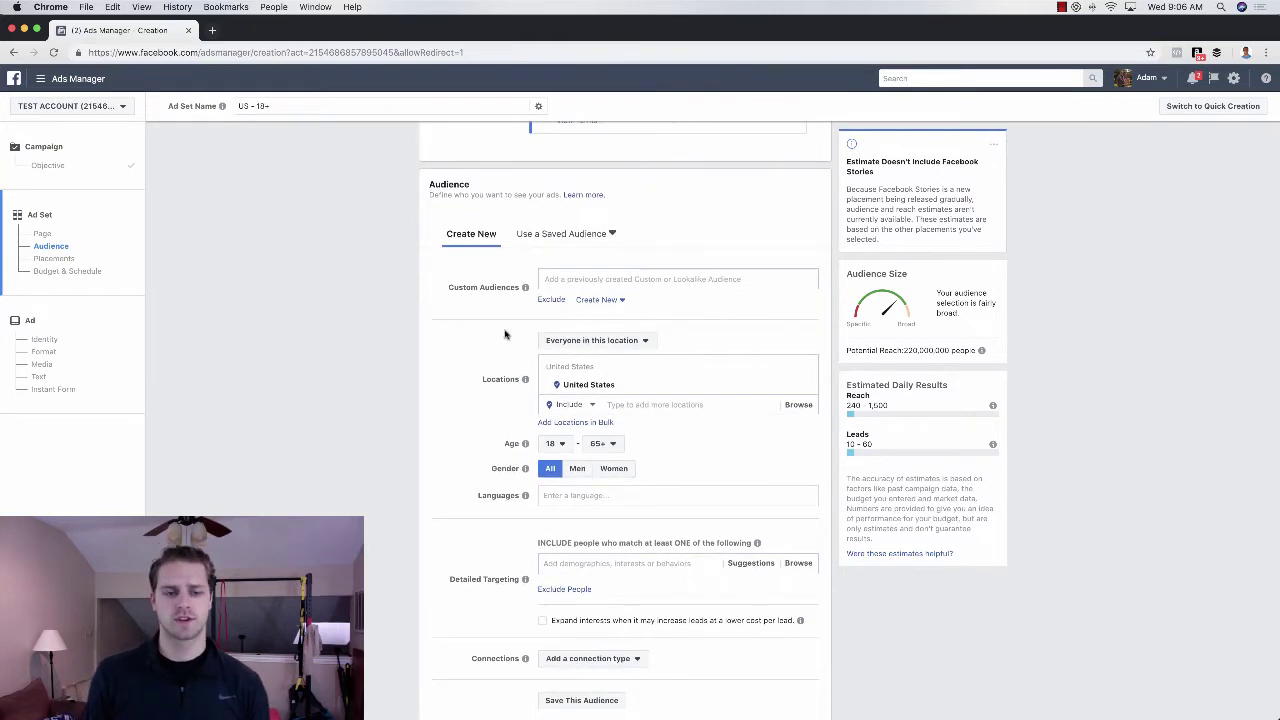
{"action": "scroll", "coordinate": [508, 334], "scroll_direction": "down", "scroll_amount": 1}
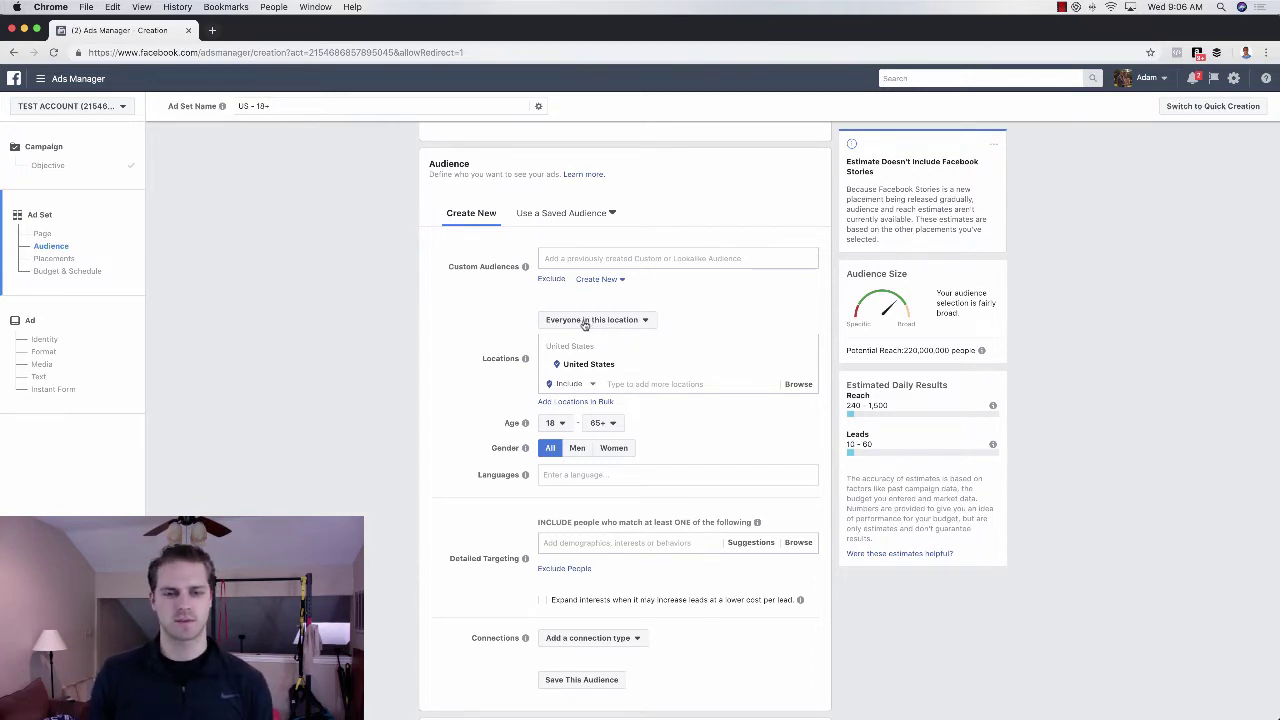
{"action": "left_click", "coordinate": [585, 322]}
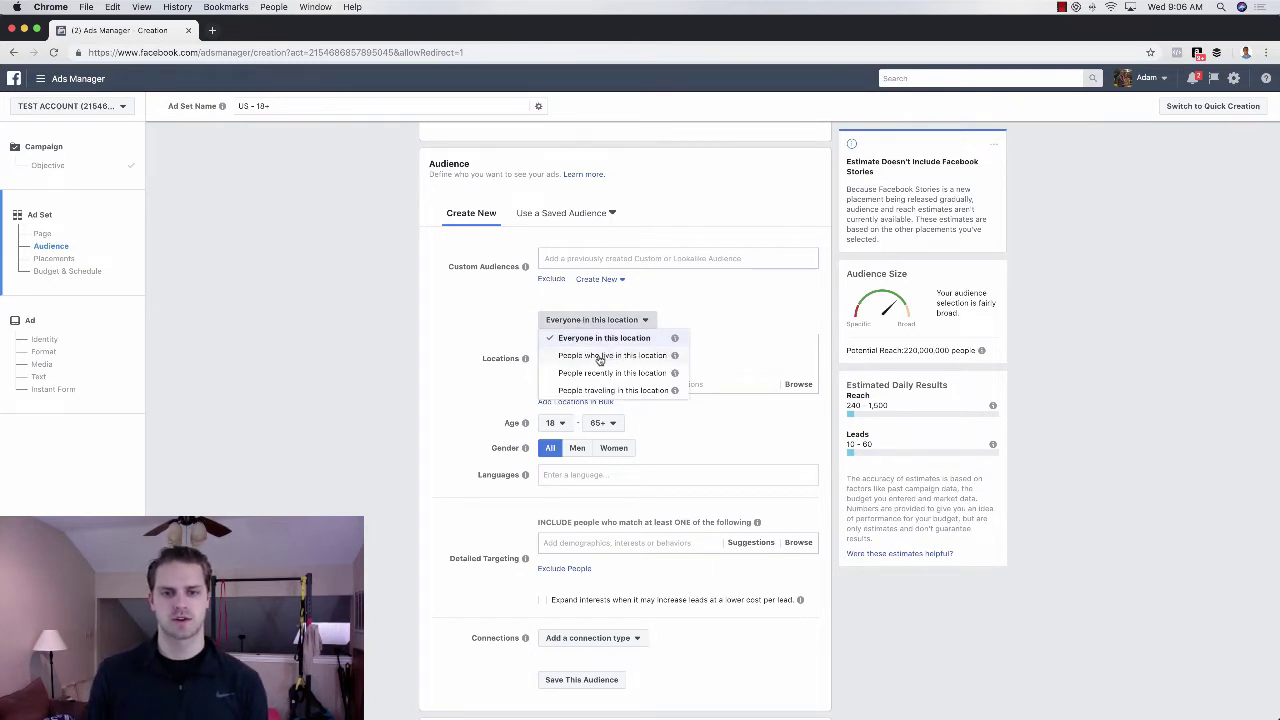
{"action": "left_click", "coordinate": [607, 357]}
Add Frisco, Texas as the audience location and set its radius to 10 miles
{"action": "left_click", "coordinate": [636, 383]}
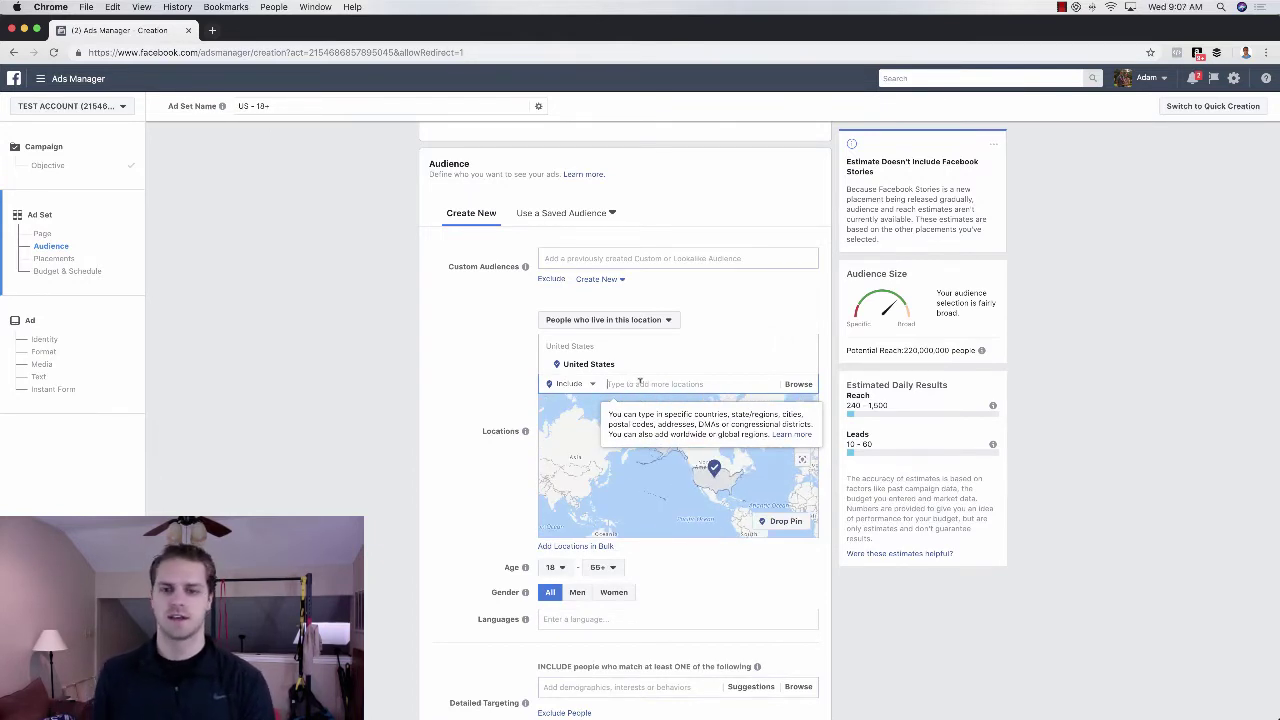
{"action": "type", "text": "frisco"}
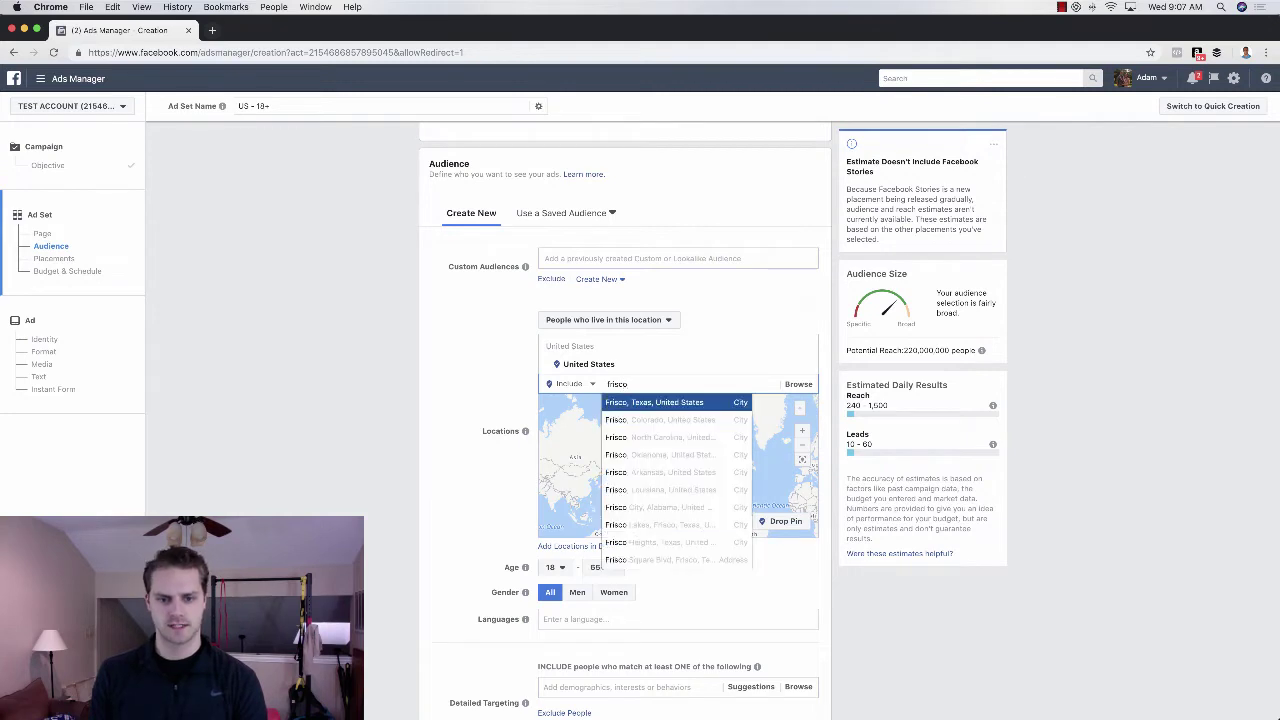
{"action": "left_click", "coordinate": [655, 402]}
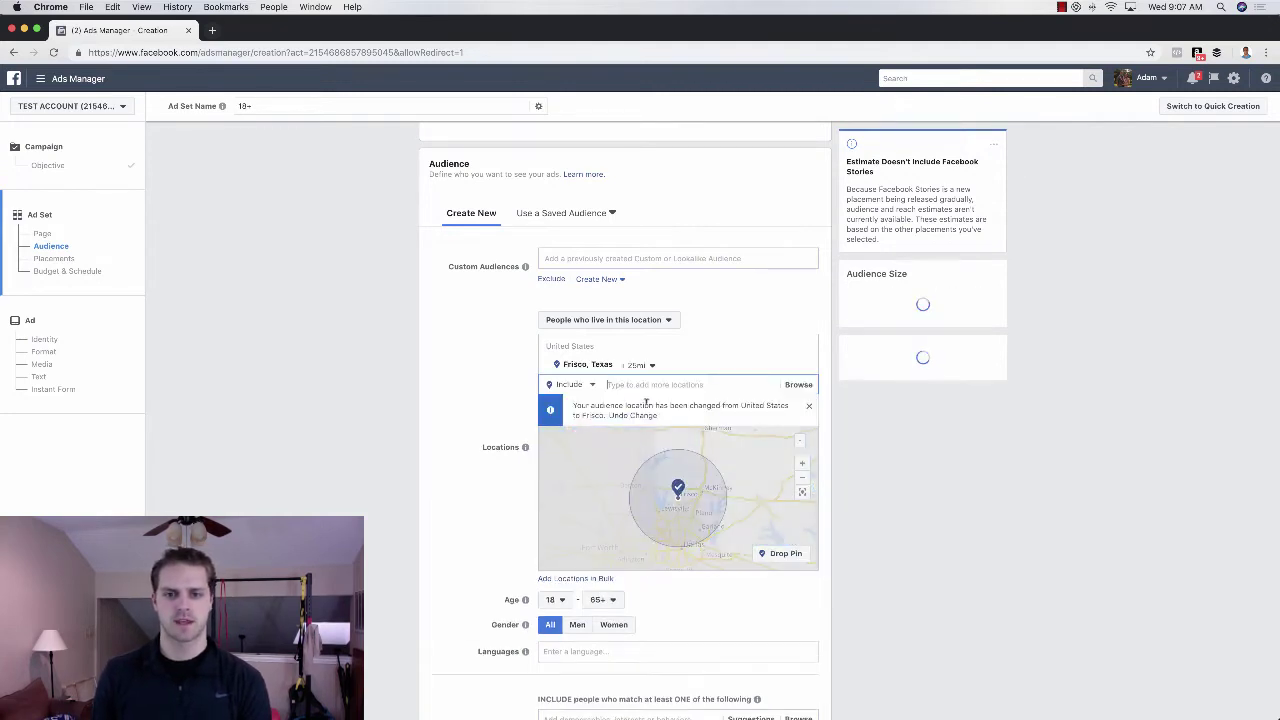
{"action": "left_click", "coordinate": [640, 366]}
{"action": "left_click_drag", "start_coordinate": [666, 417], "coordinate": [652, 424]}
{"action": "left_click", "coordinate": [469, 390]}
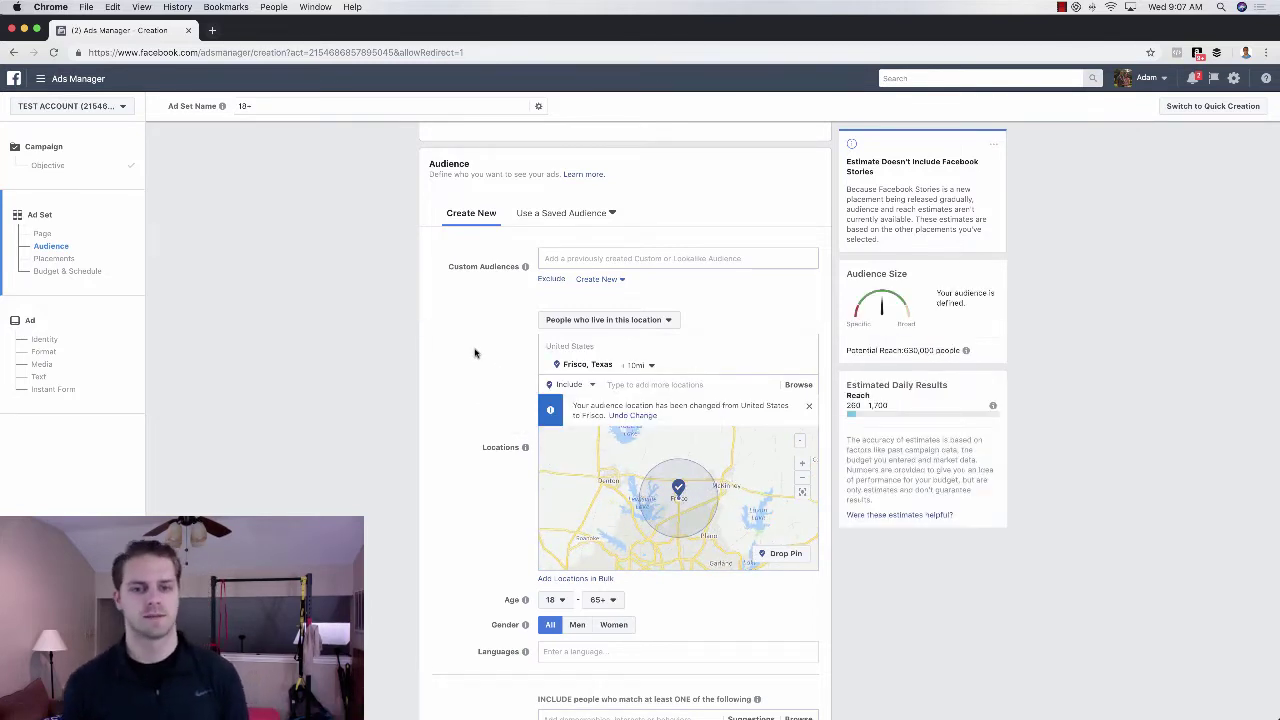
Drop a pin on Frisco in the location map and set the pin's radius to 5 miles
{"action": "left_click", "coordinate": [785, 553]}
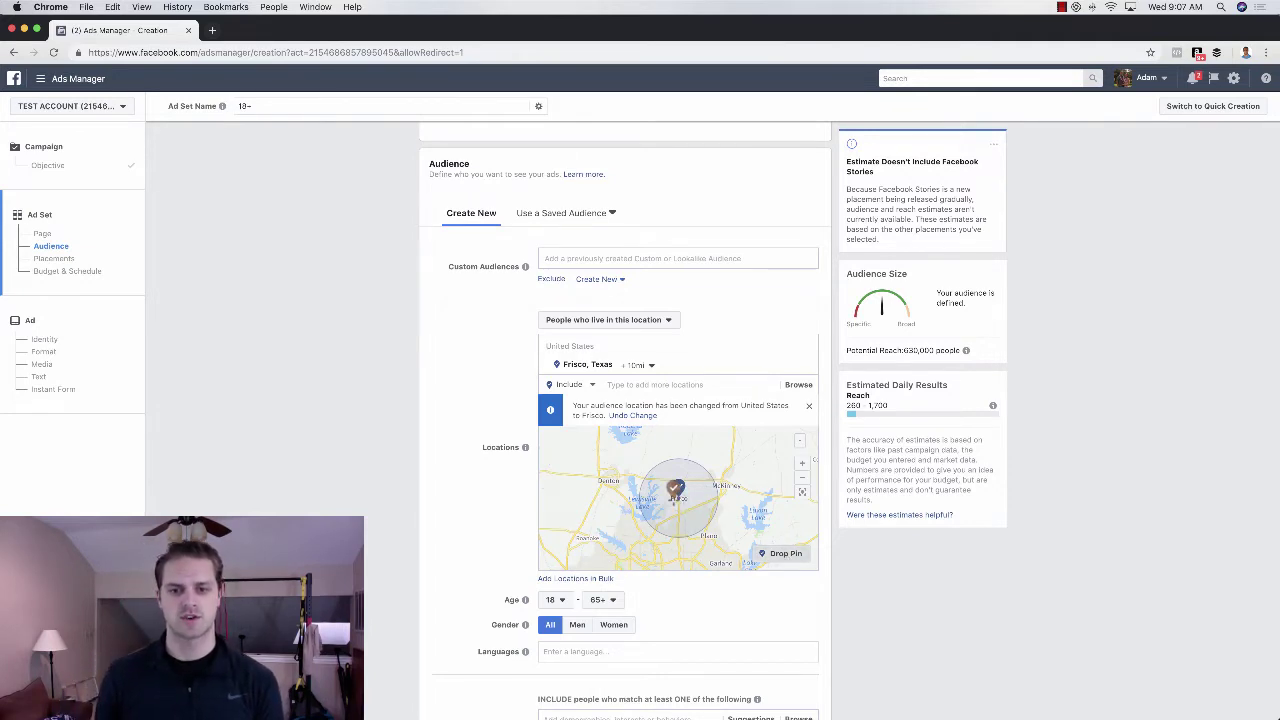
{"action": "left_click", "coordinate": [676, 488]}
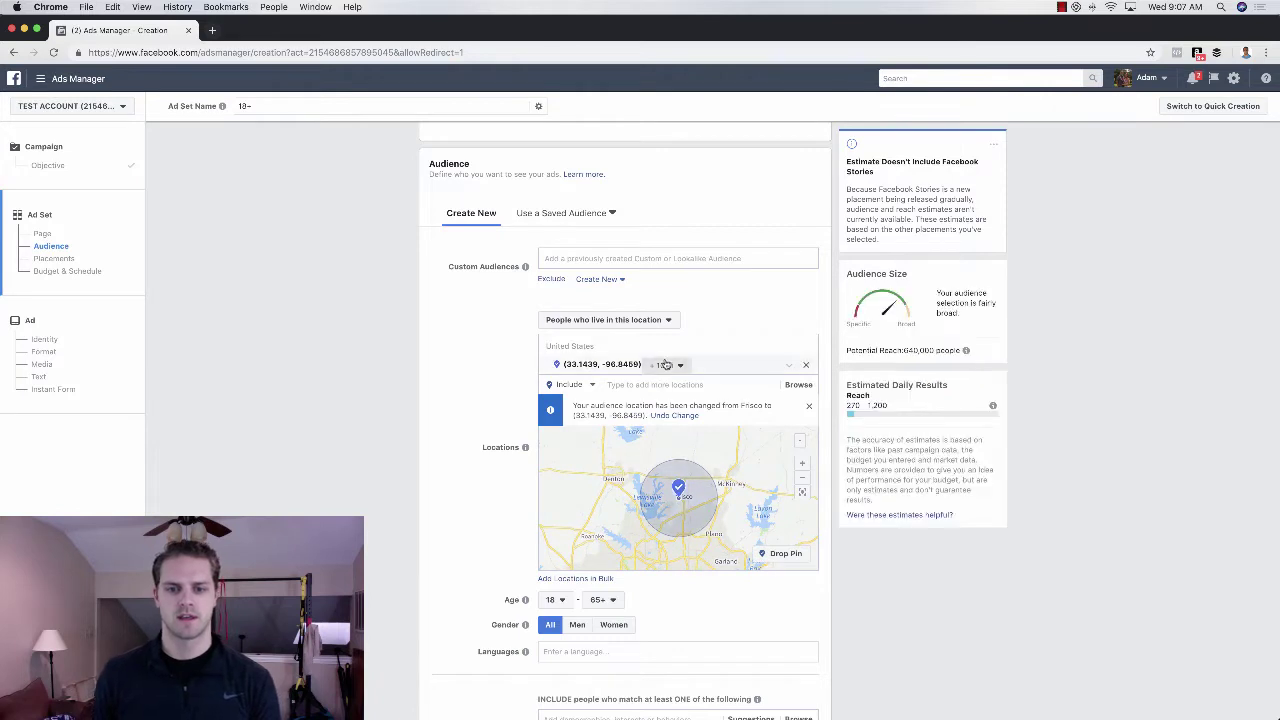
{"action": "left_click", "coordinate": [668, 365]}
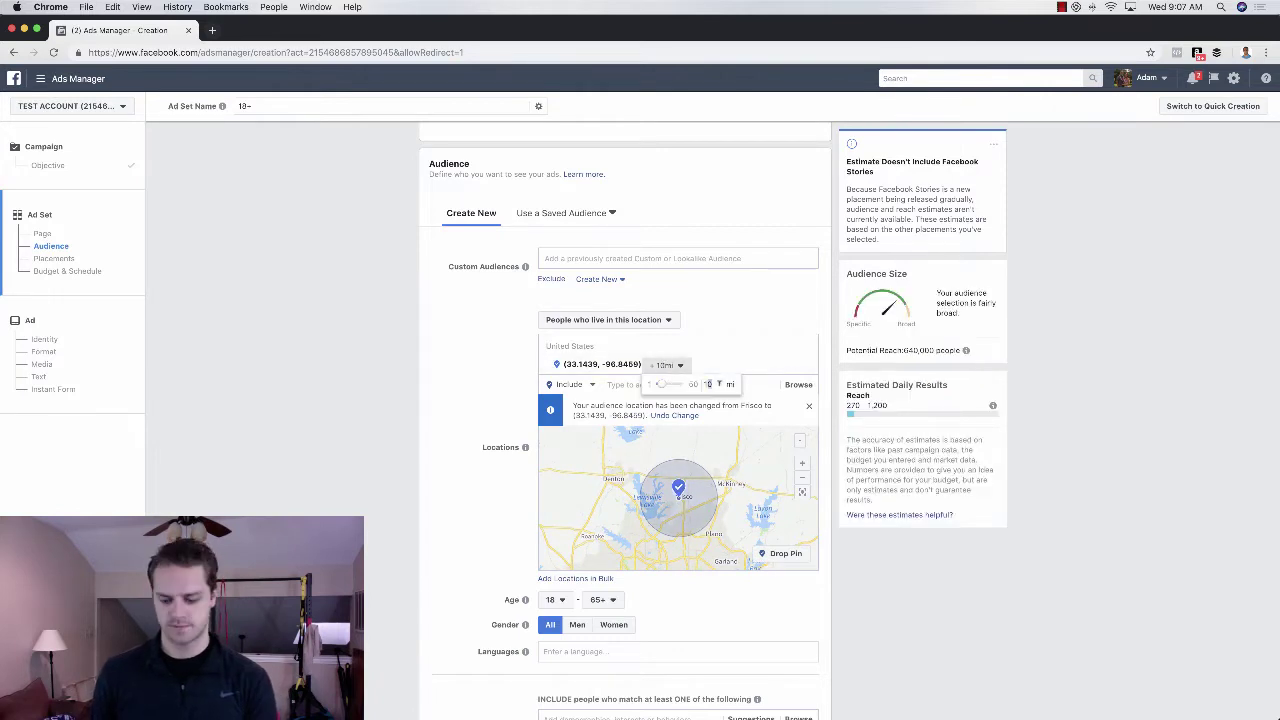
{"action": "key", "text": "BackSpace"}
{"action": "key", "text": "BackSpace"}
{"action": "type", "text": "5"}
{"action": "key", "text": "Return"}
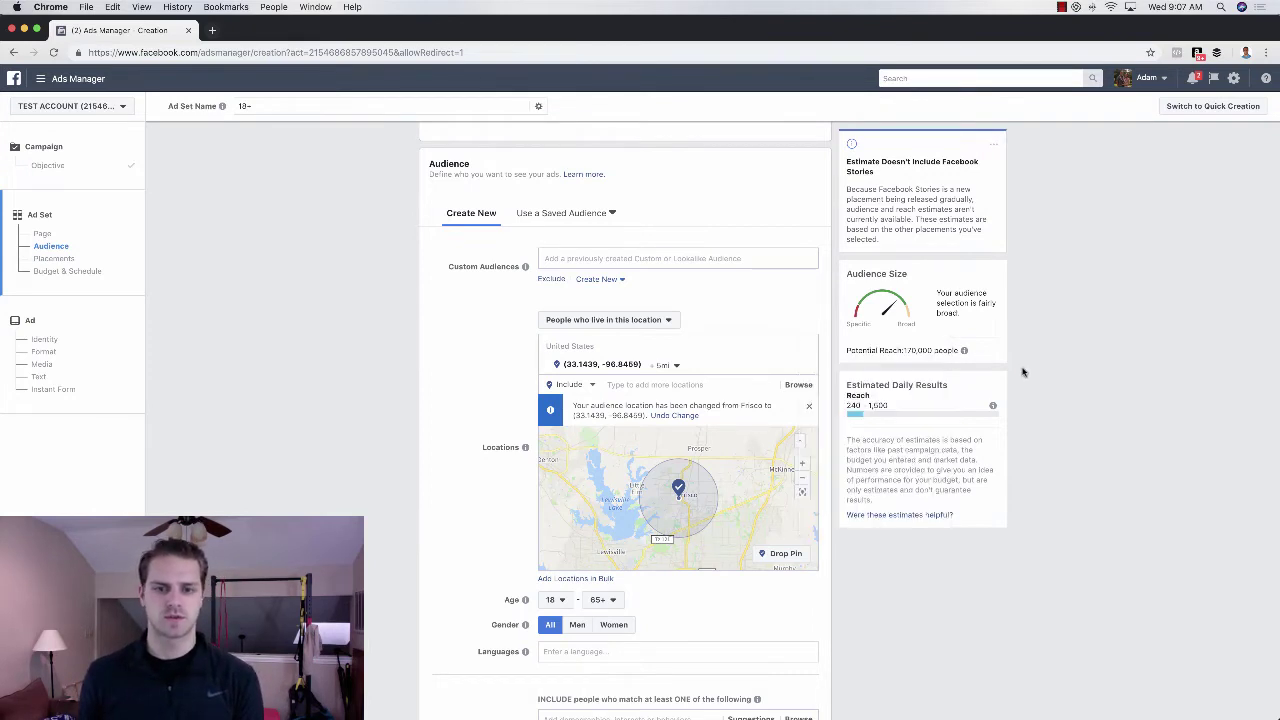
Set the audience age range to 26–40
{"action": "scroll", "coordinate": [1022, 372], "scroll_direction": "down", "scroll_amount": 2}
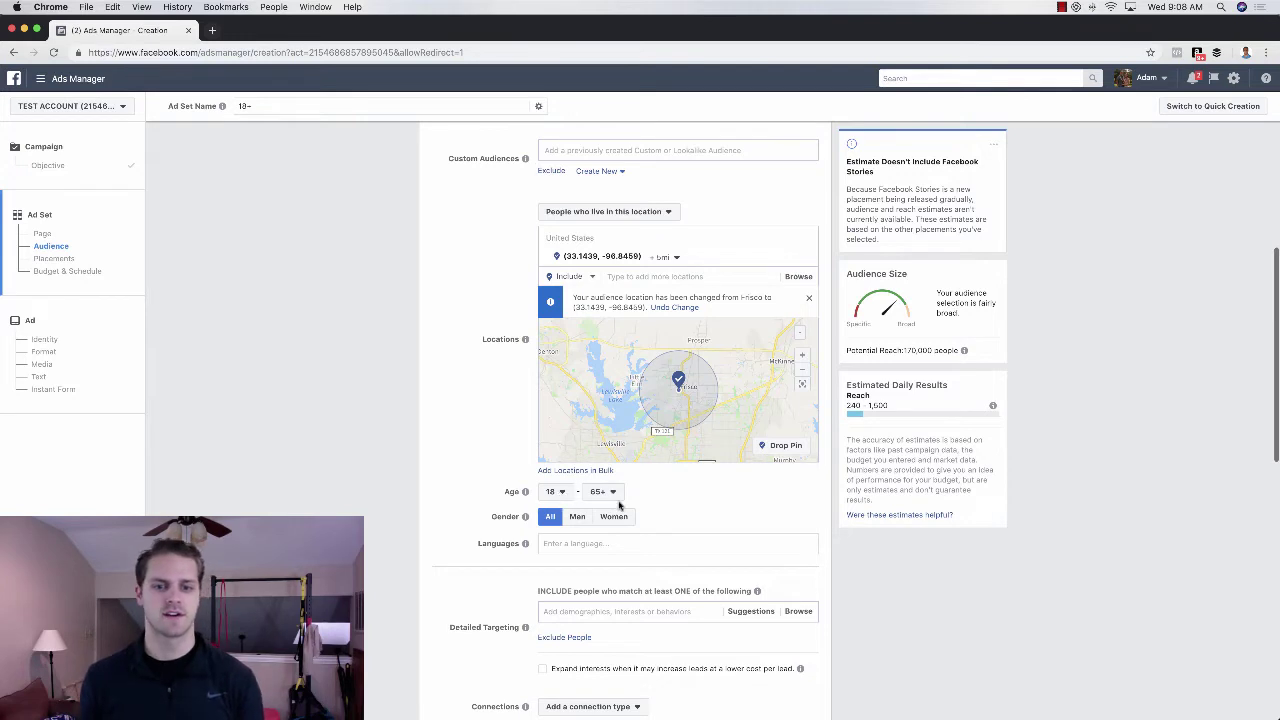
{"action": "left_click", "coordinate": [560, 493]}
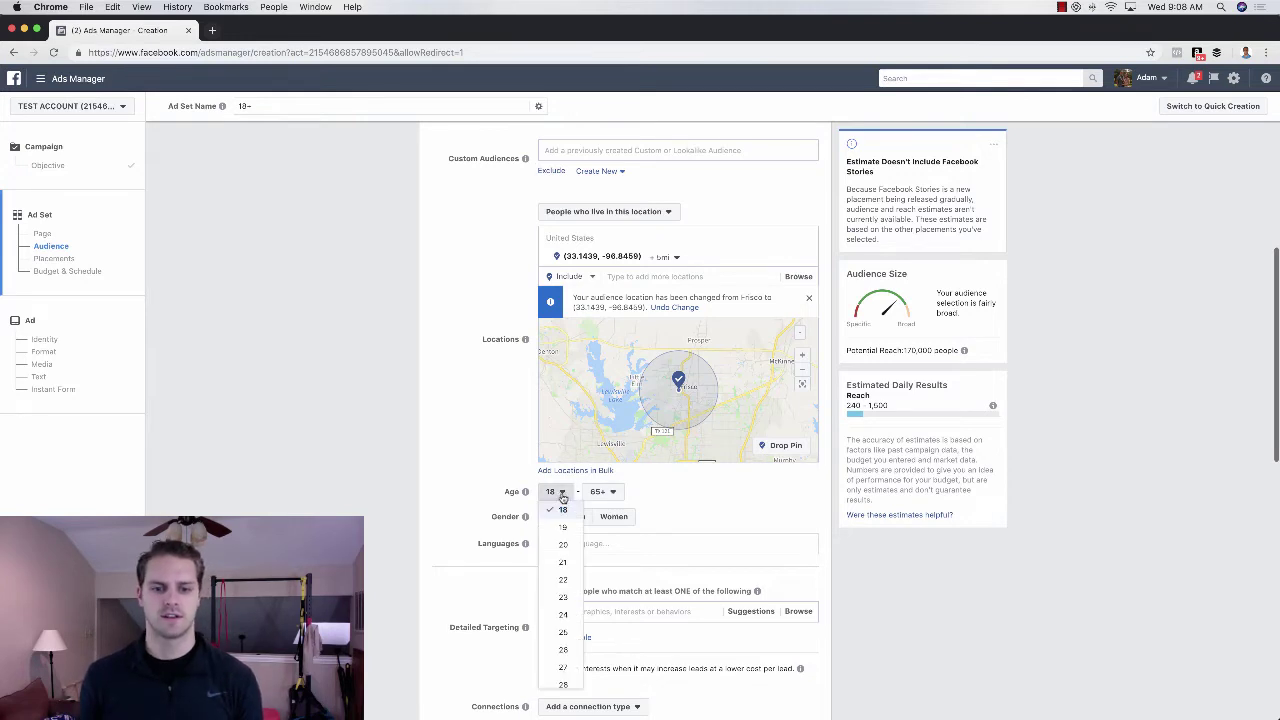
{"action": "left_click", "coordinate": [563, 650]}
{"action": "left_click", "coordinate": [600, 491]}
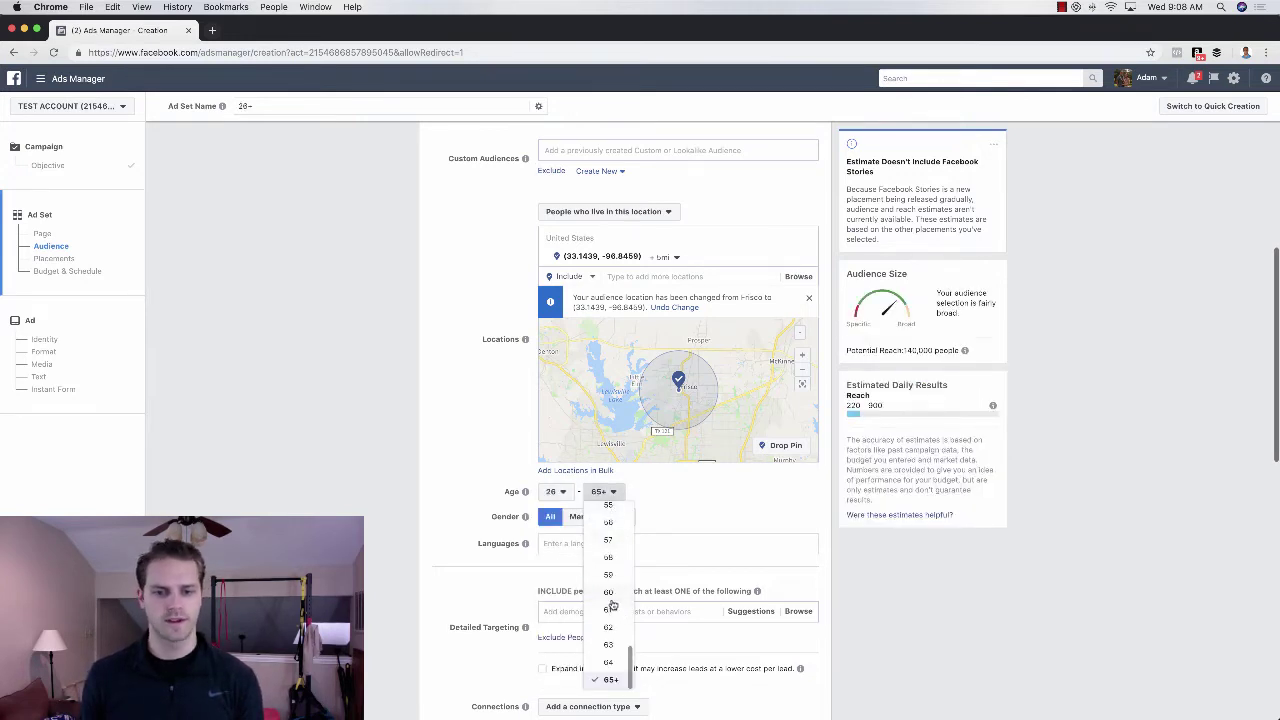
{"action": "scroll", "coordinate": [620, 600], "scroll_direction": "up", "scroll_amount": 6}
{"action": "left_click", "coordinate": [617, 562]}
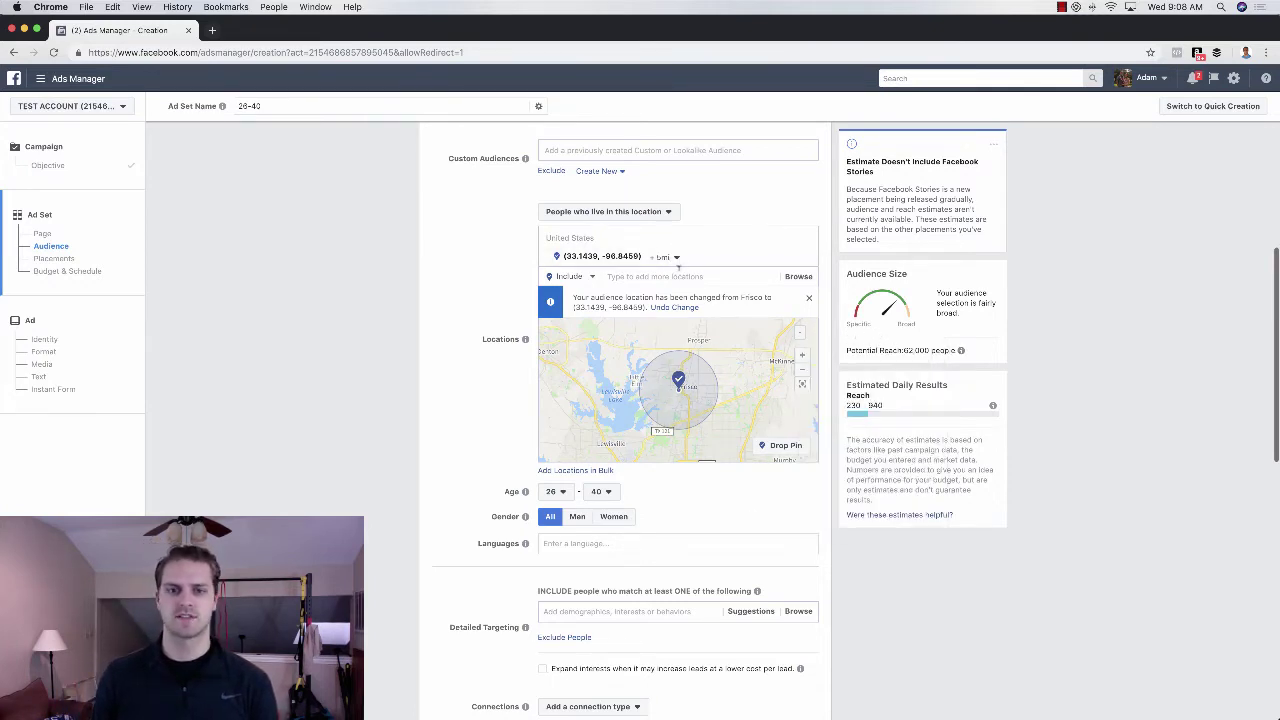
Set the dropped pin's targeting radius to 8 miles
{"action": "left_click", "coordinate": [670, 257]}
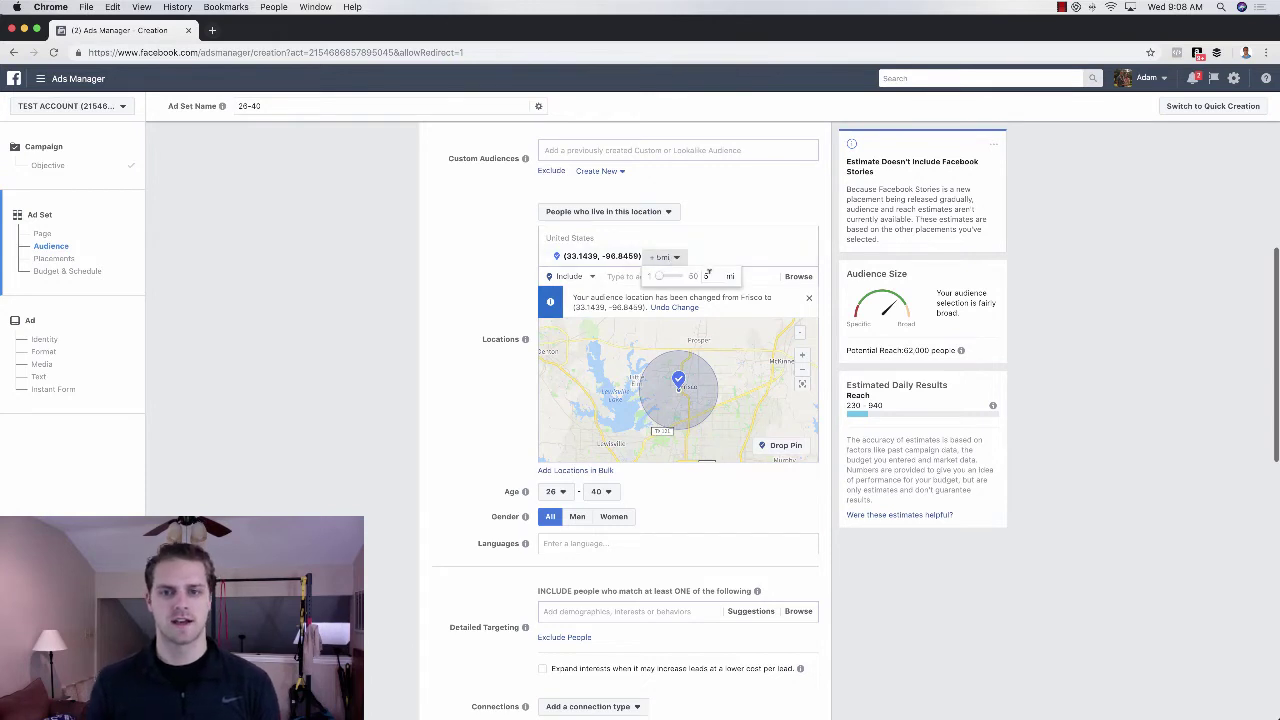
{"action": "type", "text": "8"}
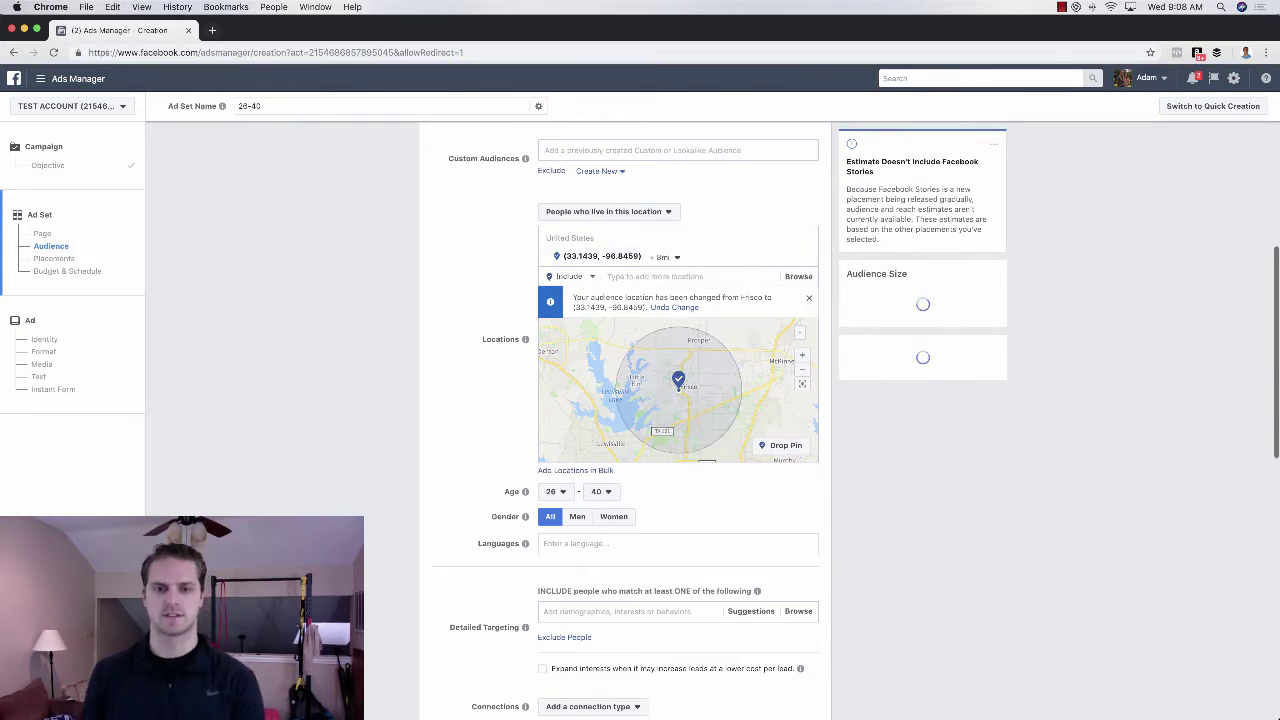
{"action": "left_click", "coordinate": [670, 257]}
{"action": "left_click", "coordinate": [838, 337]}
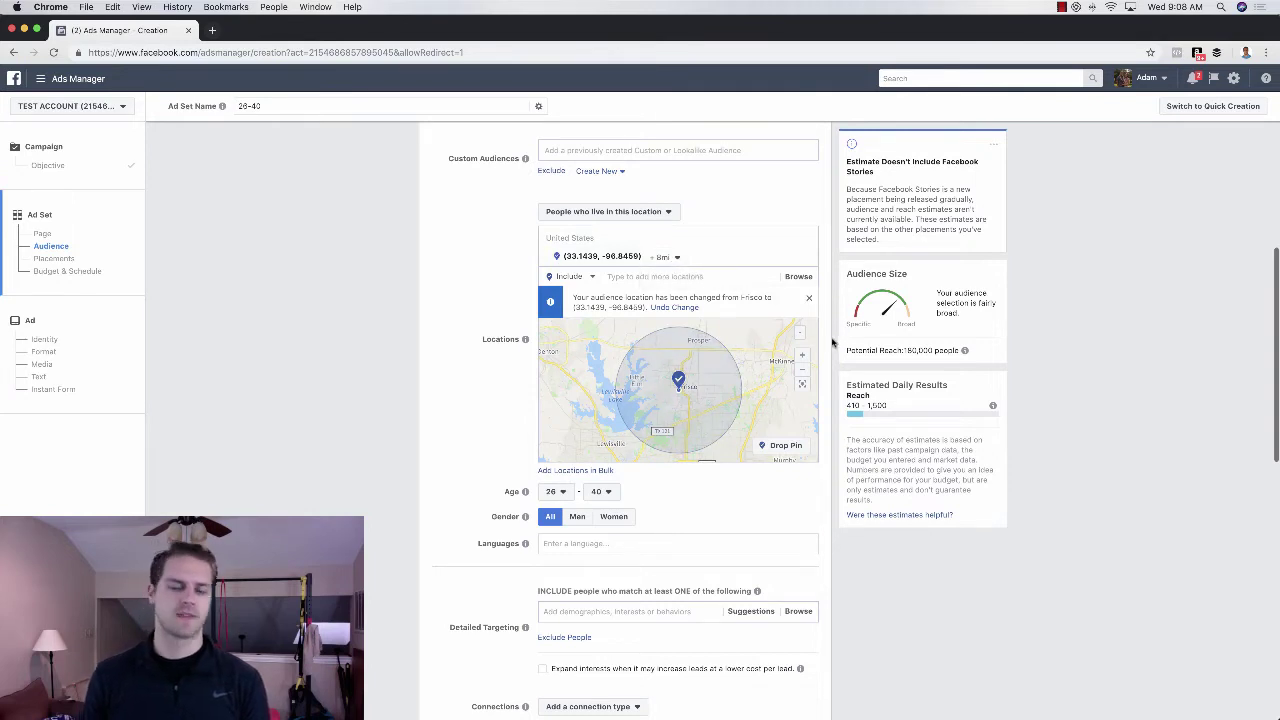
Add English (All) as the audience language
{"action": "scroll", "coordinate": [680, 489], "scroll_direction": "down", "scroll_amount": 2}
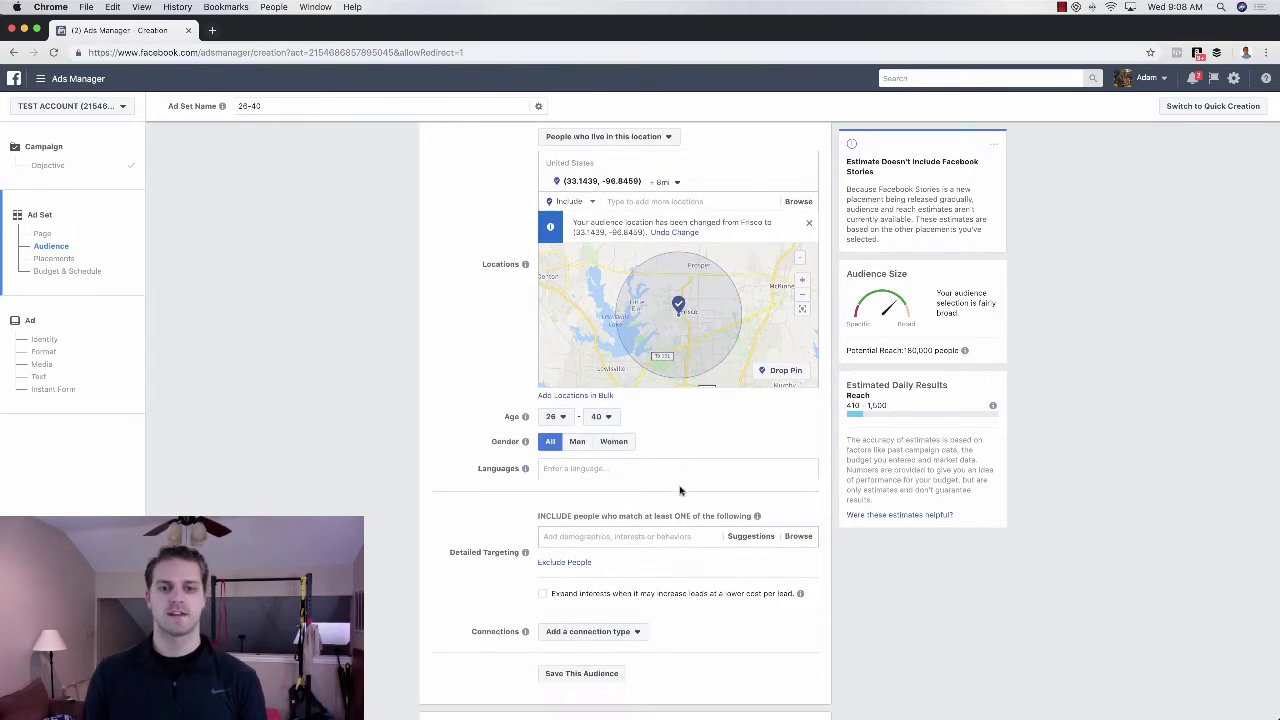
{"action": "left_click", "coordinate": [601, 470]}
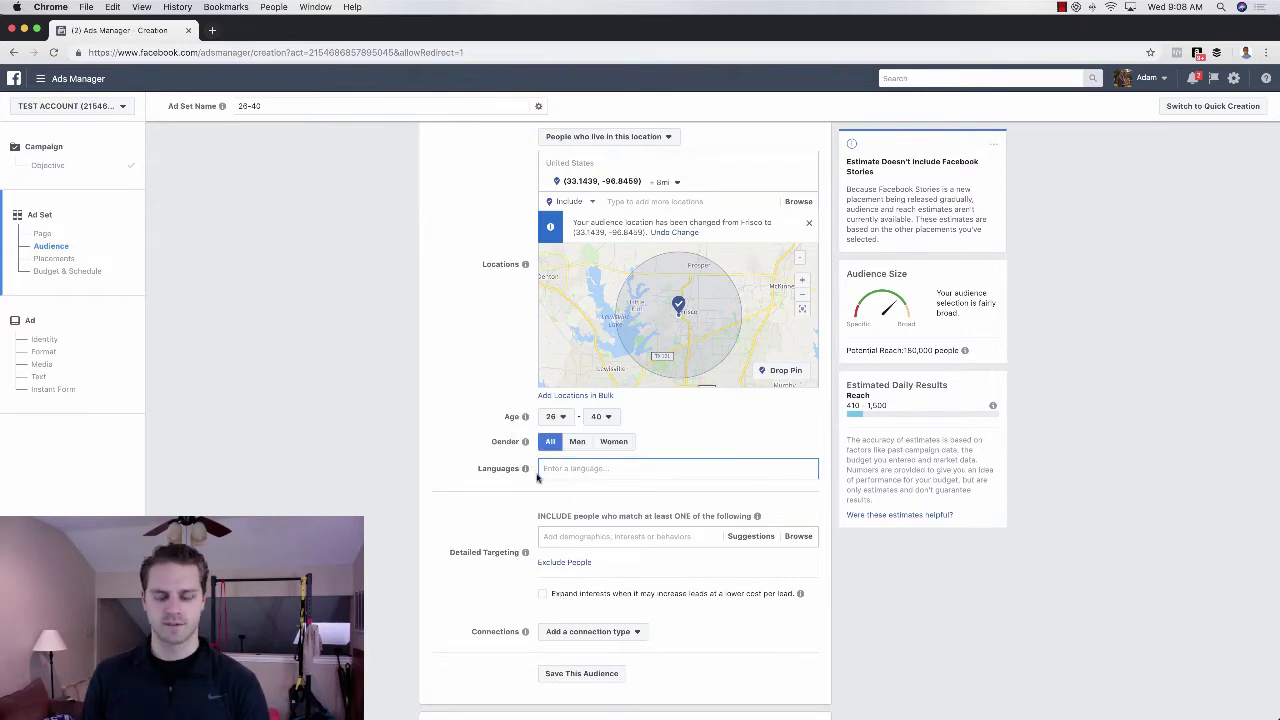
{"action": "type", "text": "english"}
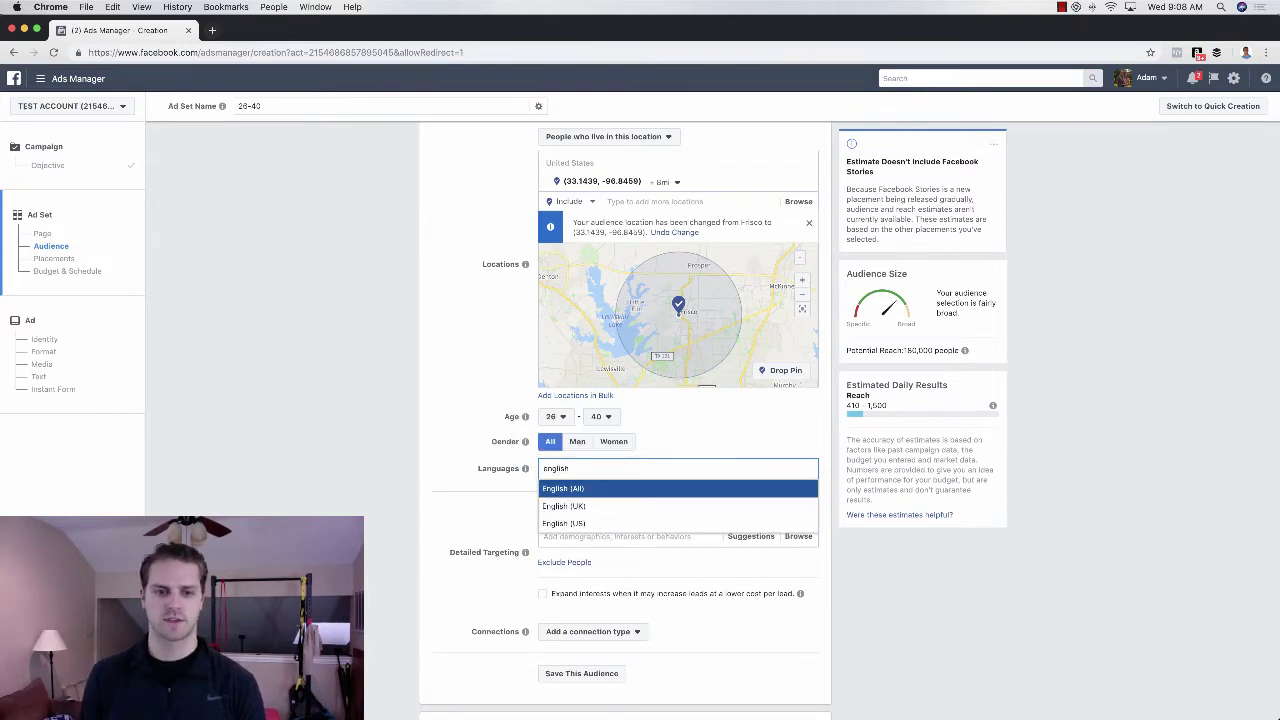
{"action": "key", "text": "Return"}
Search detailed targeting for property tax and add the Property tax interest
{"action": "scroll", "coordinate": [504, 478], "scroll_direction": "down", "scroll_amount": 2}
{"action": "scroll", "coordinate": [504, 478], "scroll_direction": "down", "scroll_amount": 1}
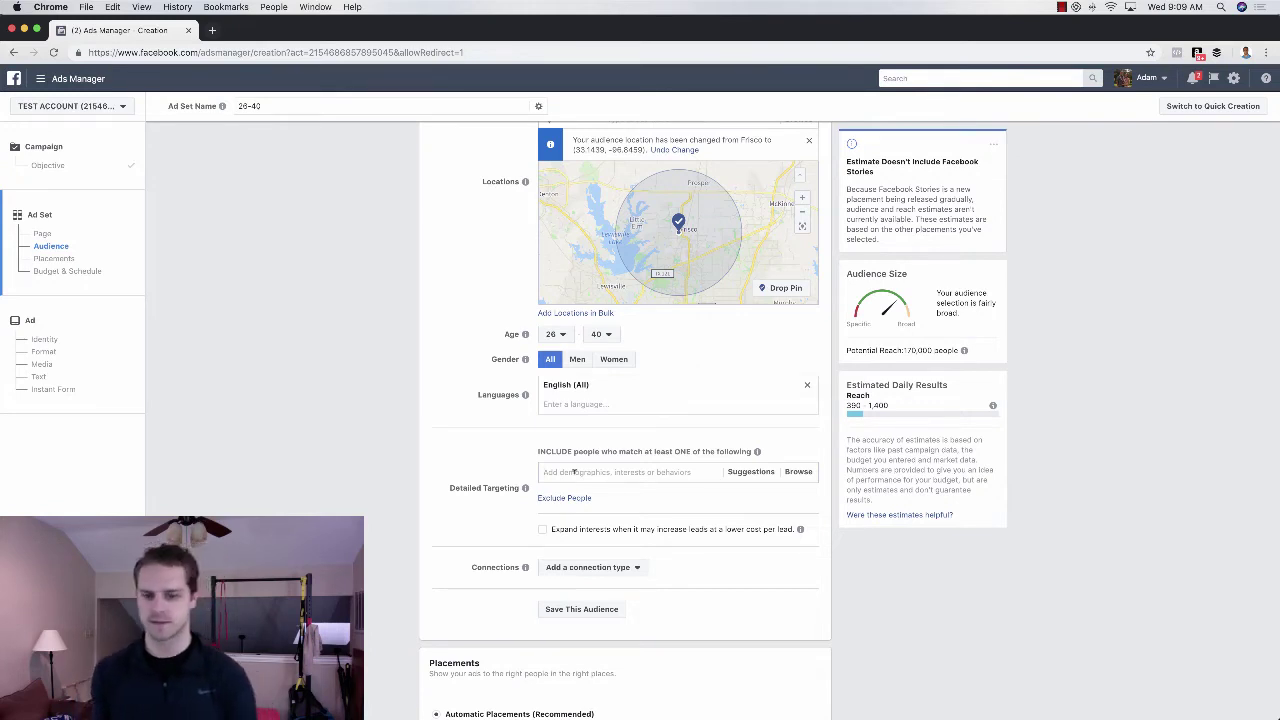
{"action": "left_click", "coordinate": [573, 471]}
{"action": "type", "text": "grocery"}
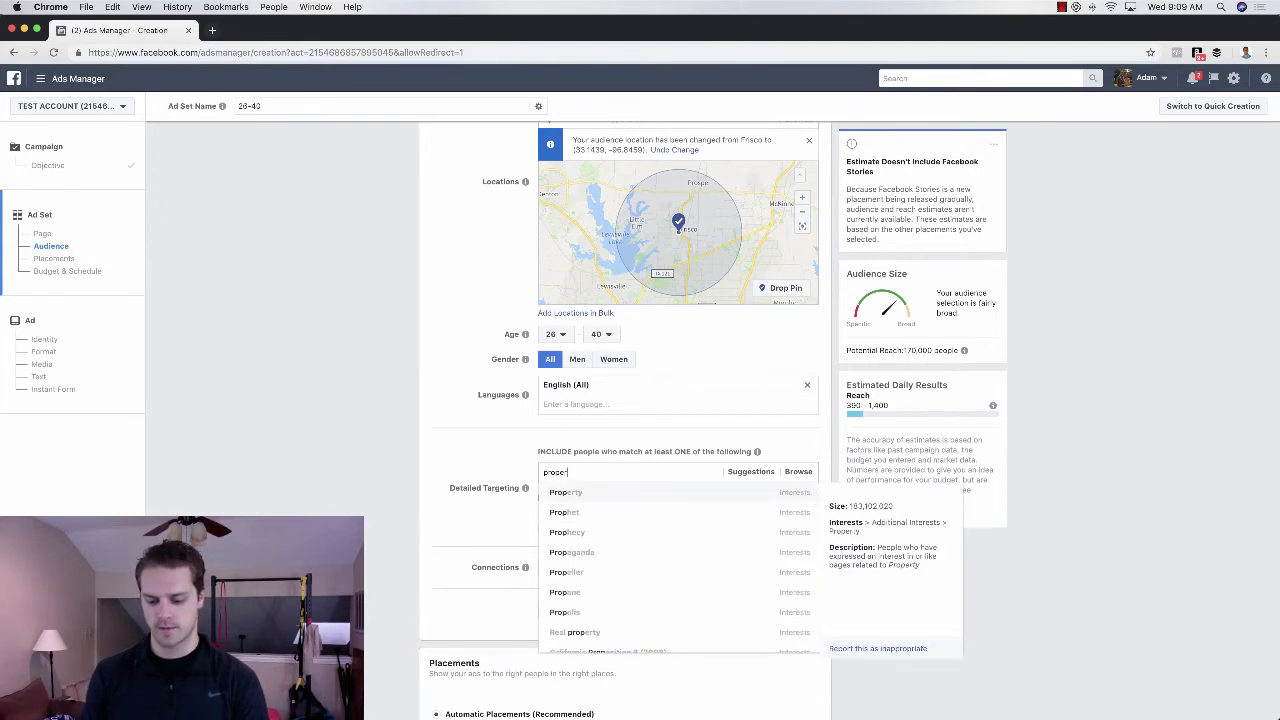
{"action": "type", "text": "rty ta"}
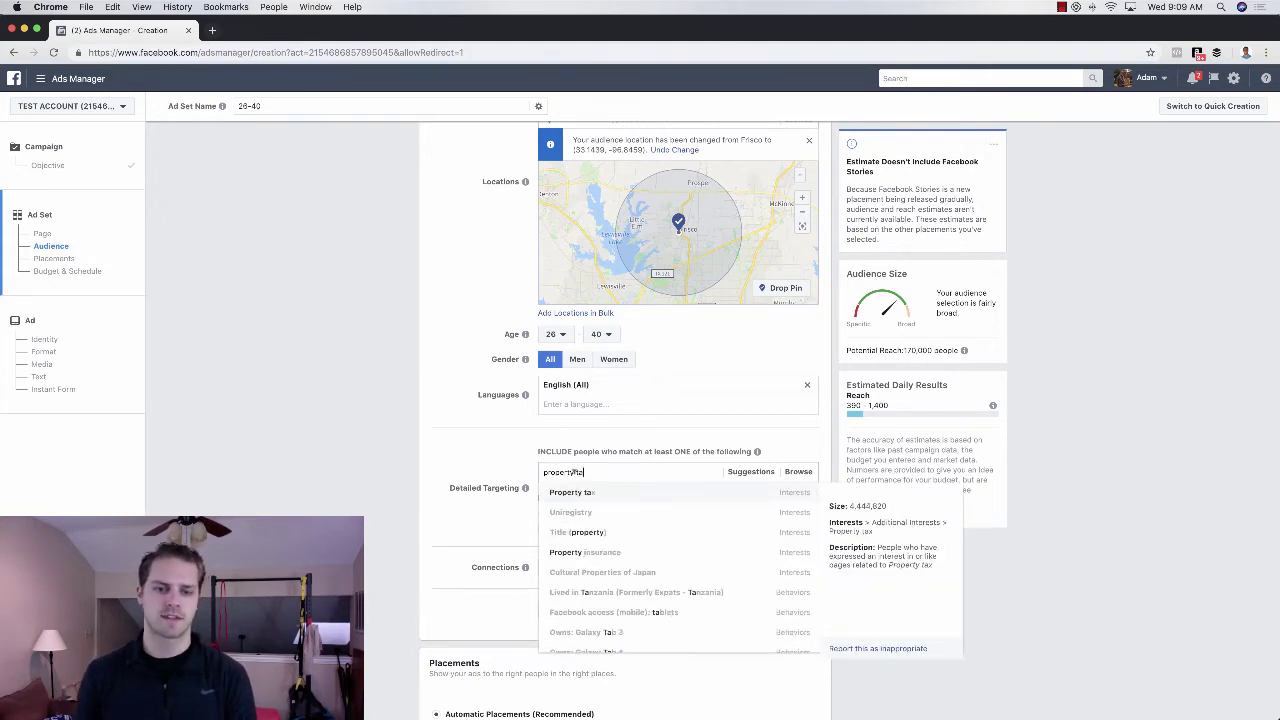
{"action": "left_click", "coordinate": [660, 490]}
Add the suggested interests Property insurance, Home insurance and Real estate appraisal to the detailed targeting
{"action": "left_click", "coordinate": [750, 518]}
{"action": "mouse_move", "coordinate": [670, 545]}
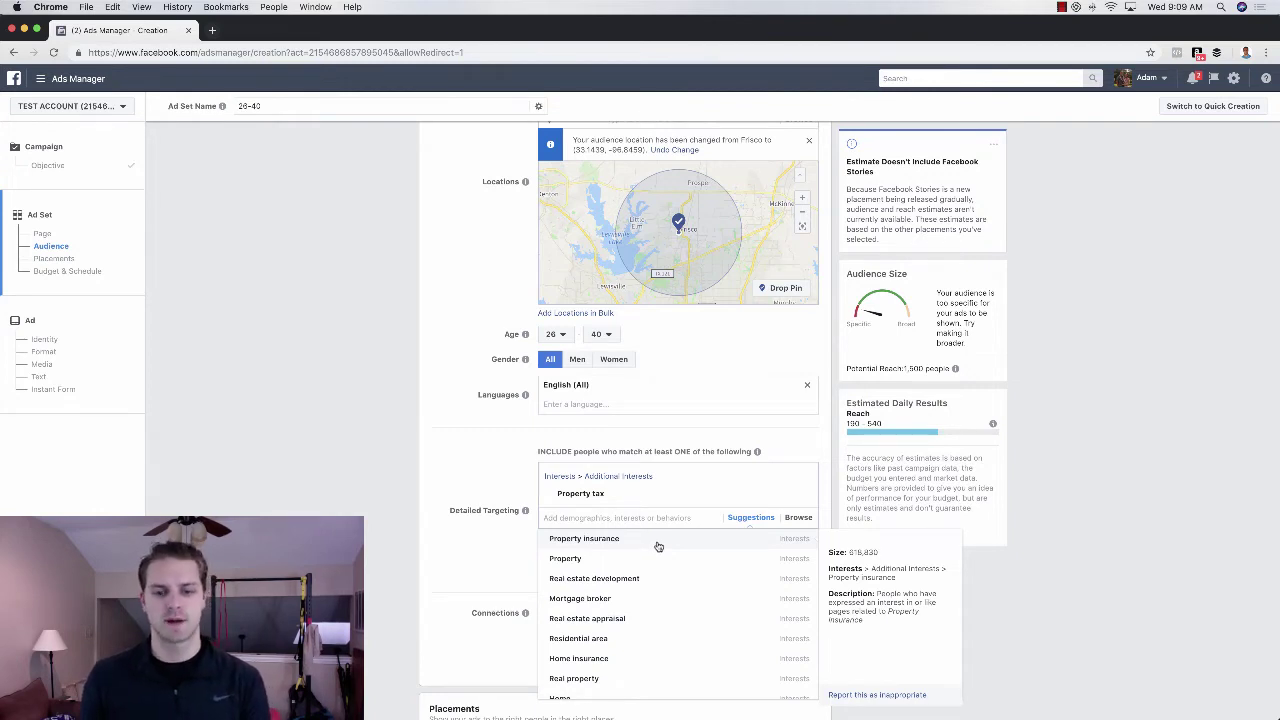
{"action": "left_click", "coordinate": [657, 547]}
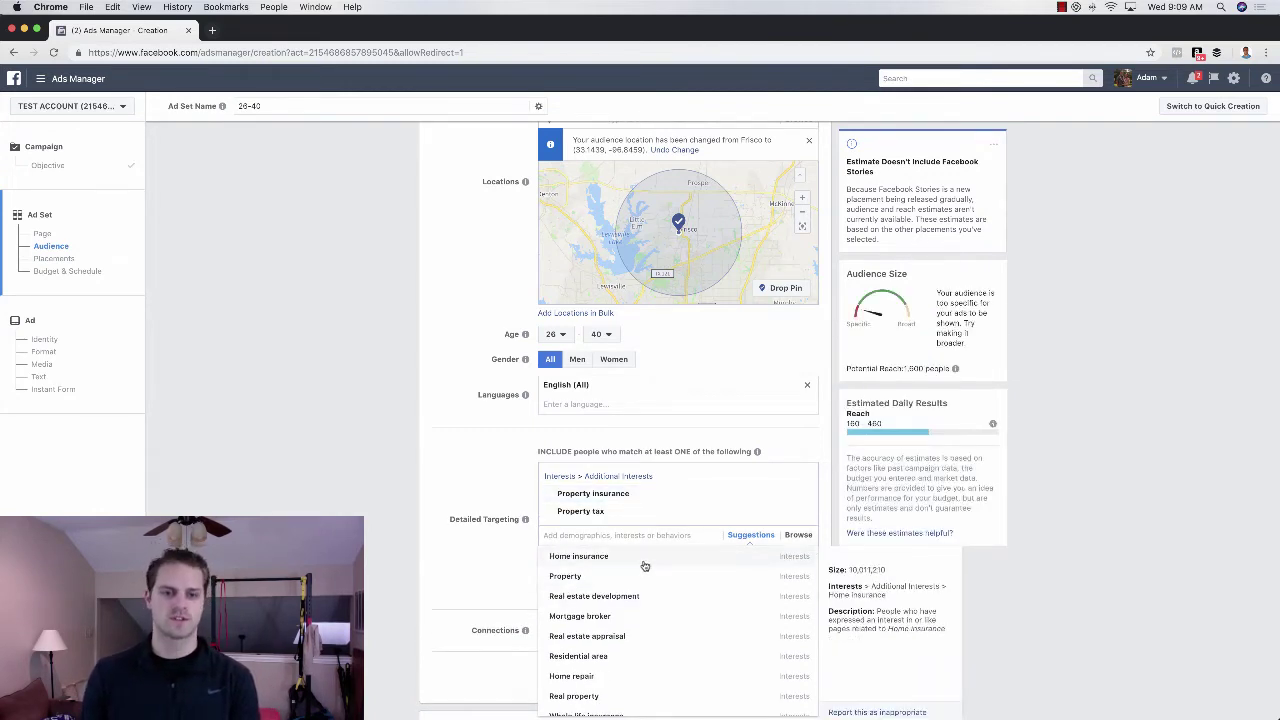
{"action": "left_click", "coordinate": [643, 560]}
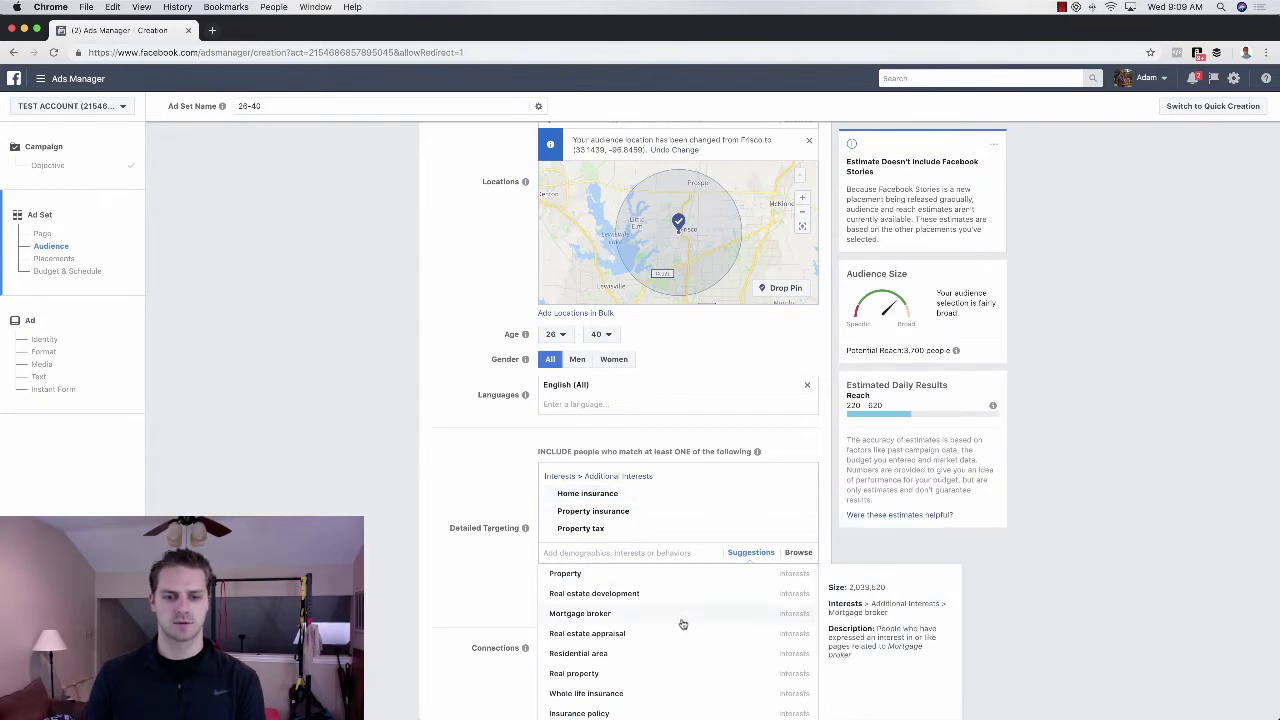
{"action": "scroll", "coordinate": [651, 641], "scroll_direction": "down", "scroll_amount": 2}
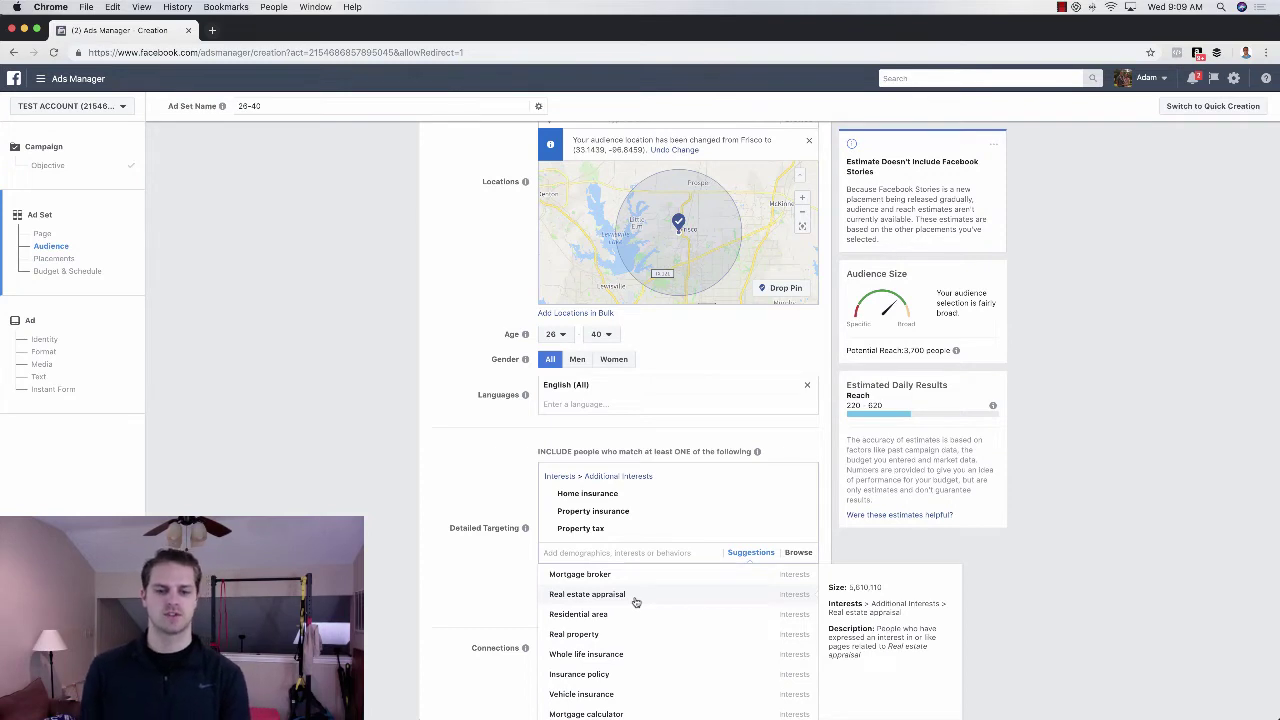
{"action": "left_click", "coordinate": [627, 598]}
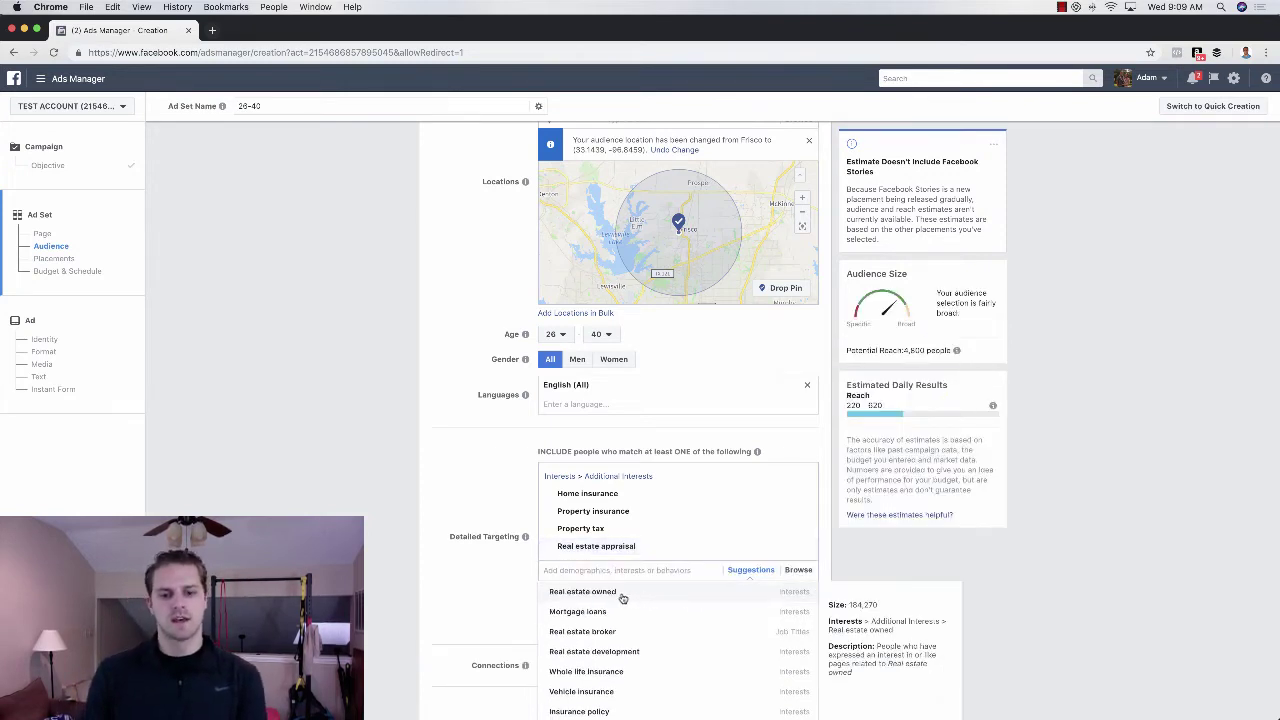
{"action": "left_click", "coordinate": [519, 505]}
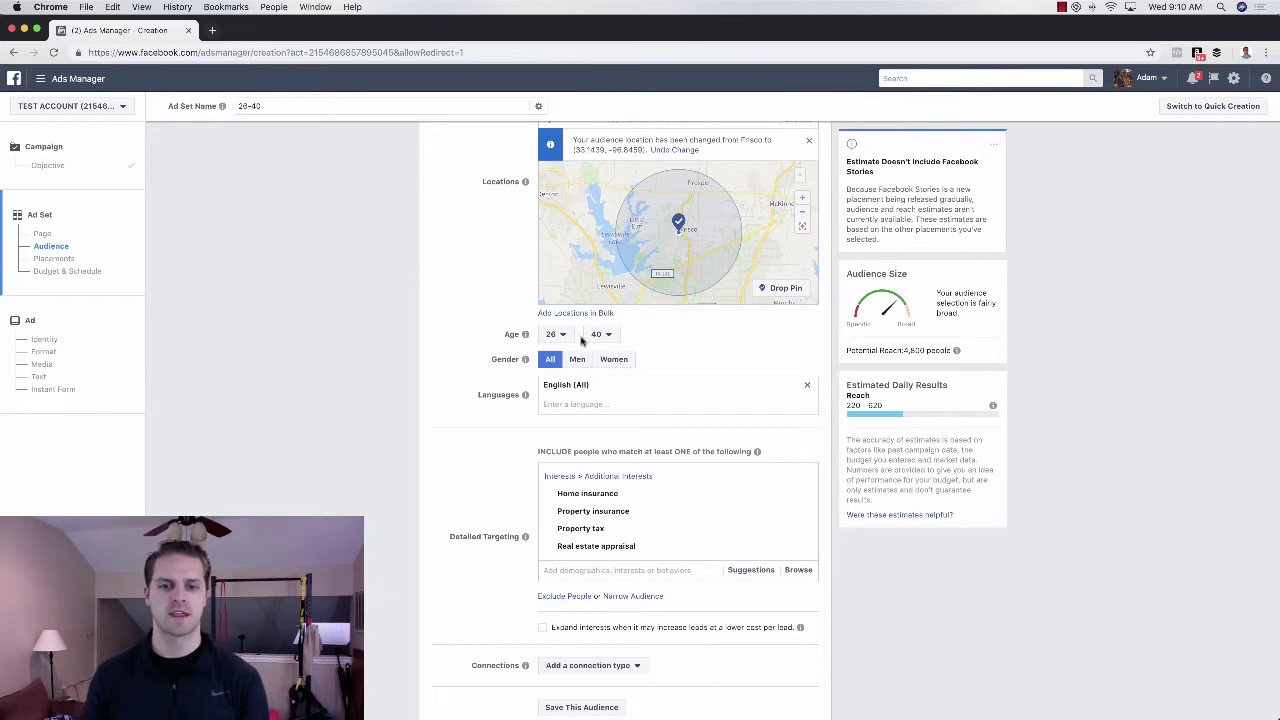
Remove all the additional interests from detailed targeting and delete the pinned location from the audience
{"action": "left_click", "coordinate": [801, 477]}
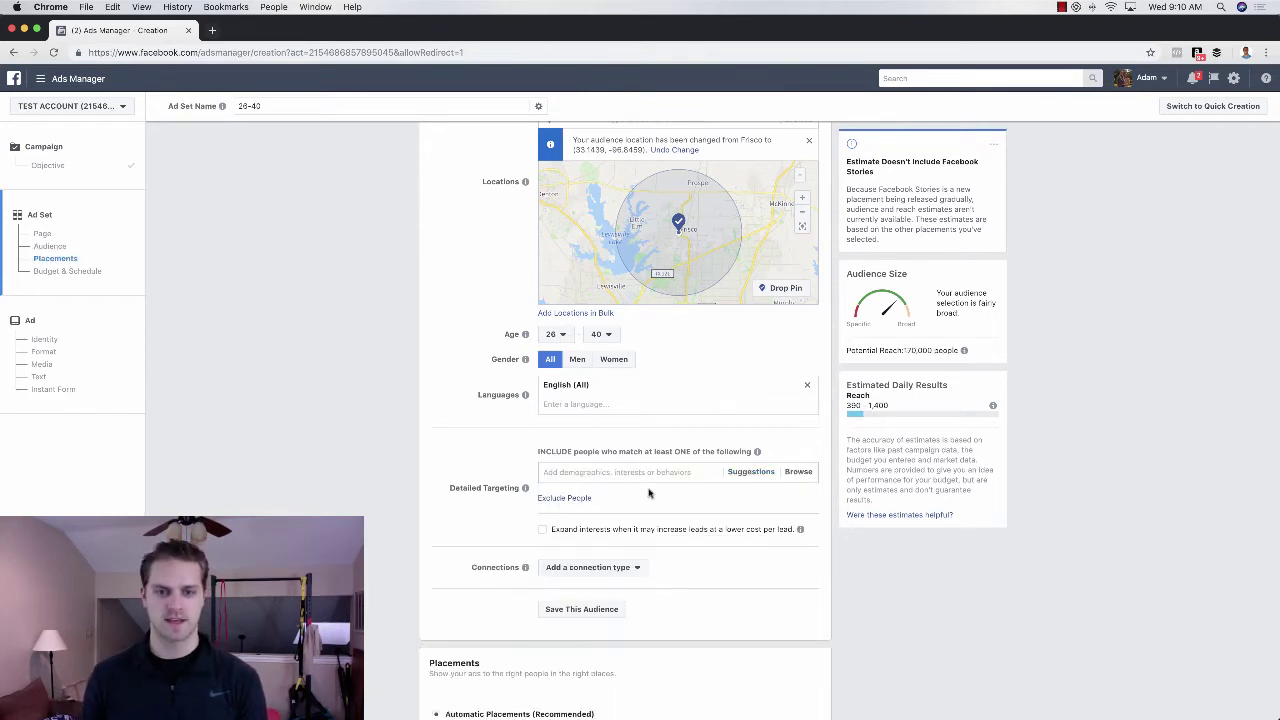
{"action": "scroll", "coordinate": [460, 337], "scroll_direction": "up", "scroll_amount": 2}
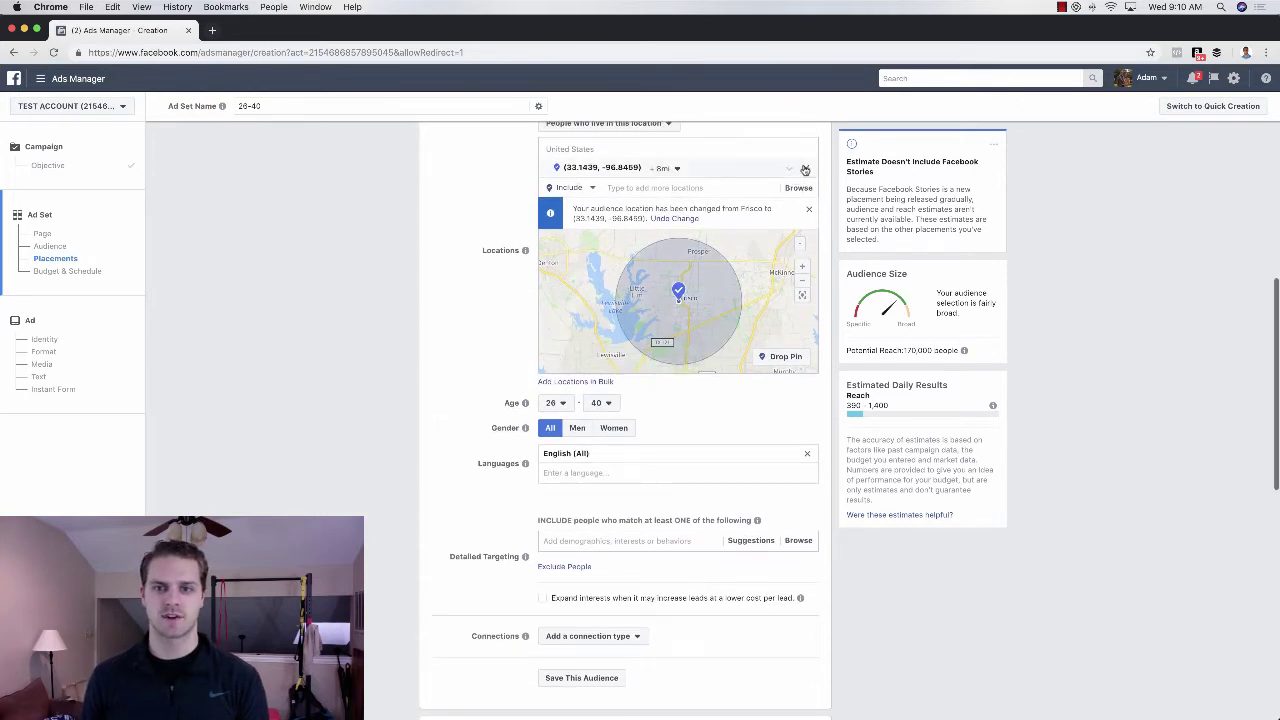
{"action": "left_click", "coordinate": [806, 168]}
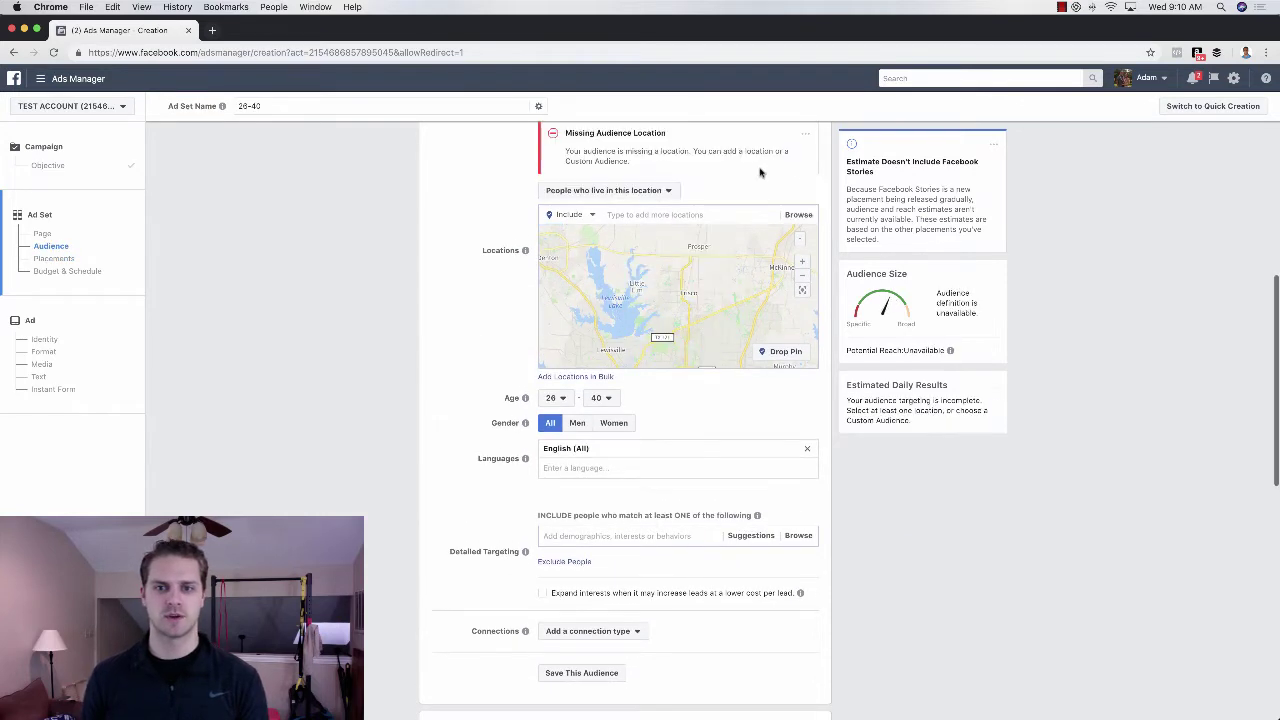
Add Texas as the audience location and set the maximum age to 50
{"action": "left_click", "coordinate": [660, 212]}
{"action": "type", "text": "texas"}
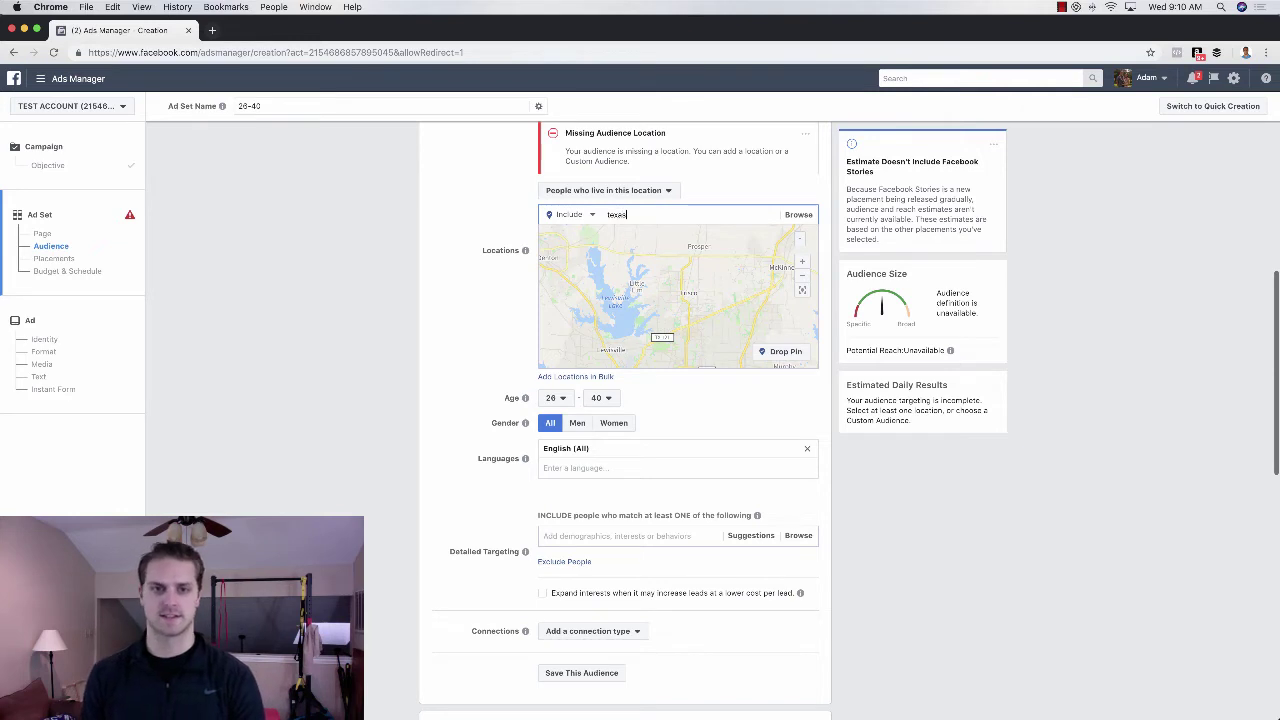
{"action": "left_click", "coordinate": [660, 234]}
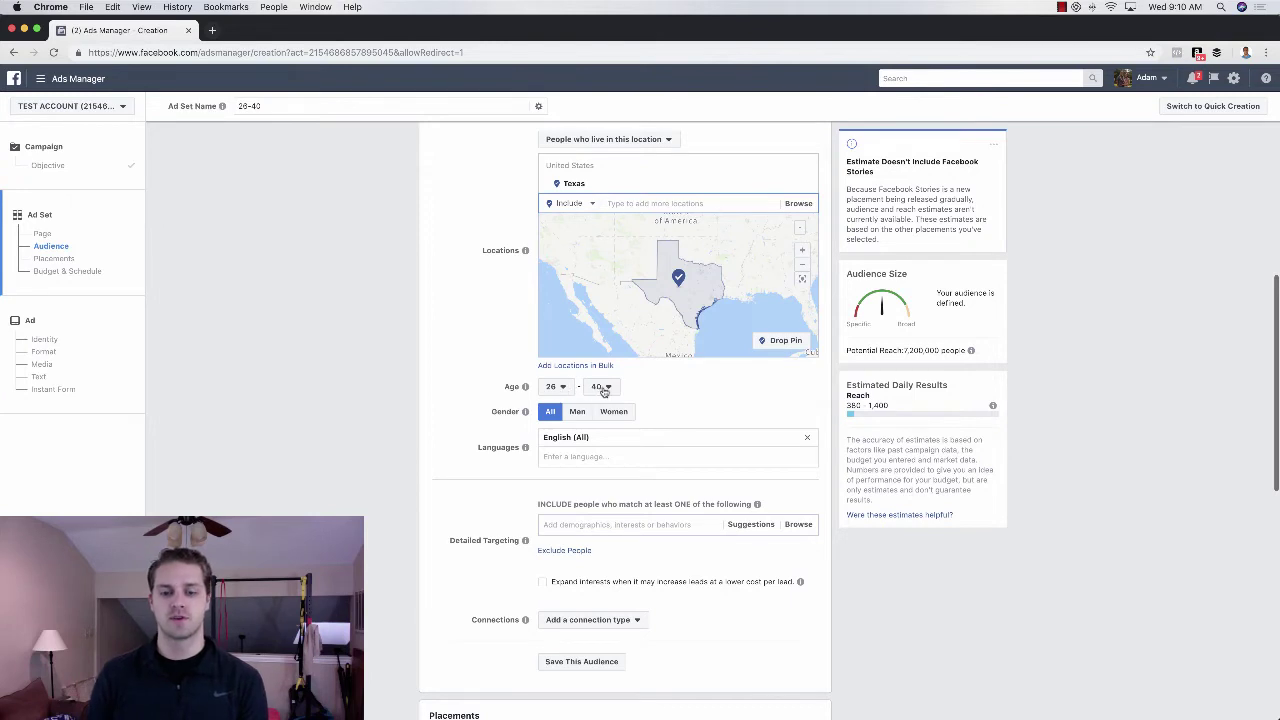
{"action": "left_click", "coordinate": [604, 391]}
{"action": "scroll", "coordinate": [608, 480], "scroll_direction": "down", "scroll_amount": 2}
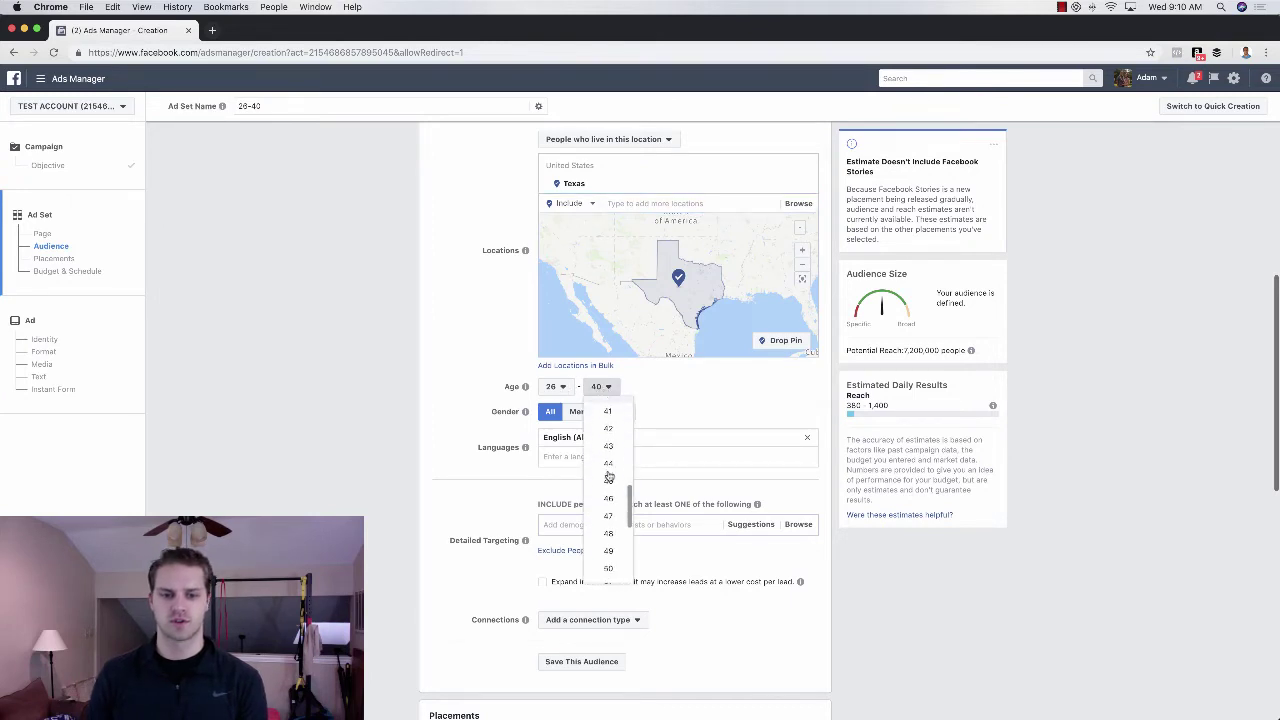
{"action": "left_click", "coordinate": [609, 563]}
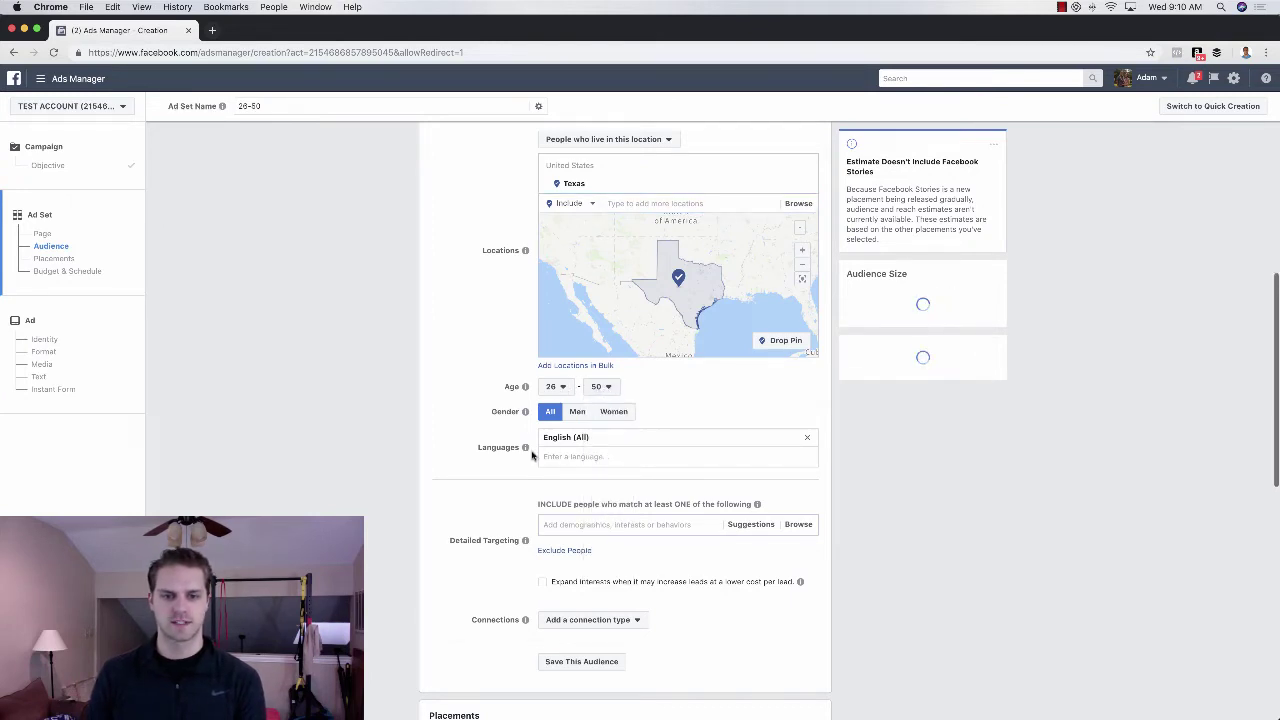
Search detailed targeting for mortgage and add the Mortgage loans interest
{"action": "left_click", "coordinate": [585, 524]}
{"action": "type", "text": "mortgage"}
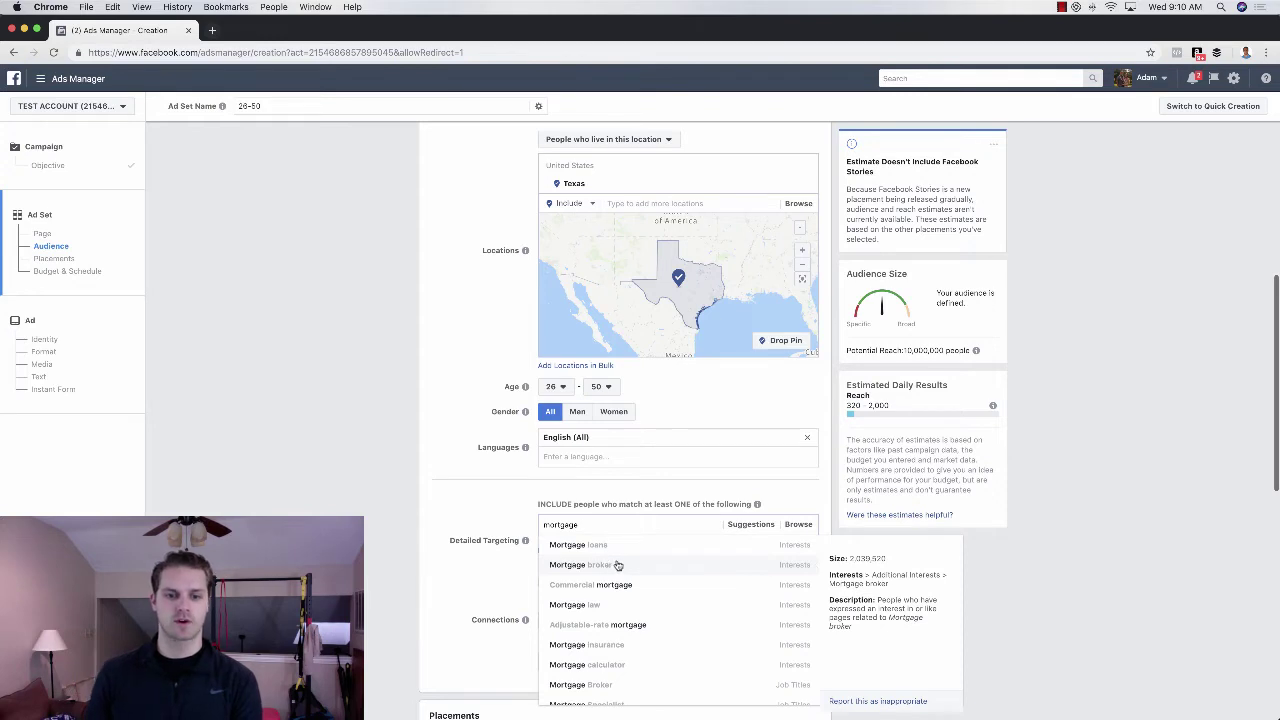
{"action": "scroll", "coordinate": [652, 607], "scroll_direction": "down", "scroll_amount": 2}
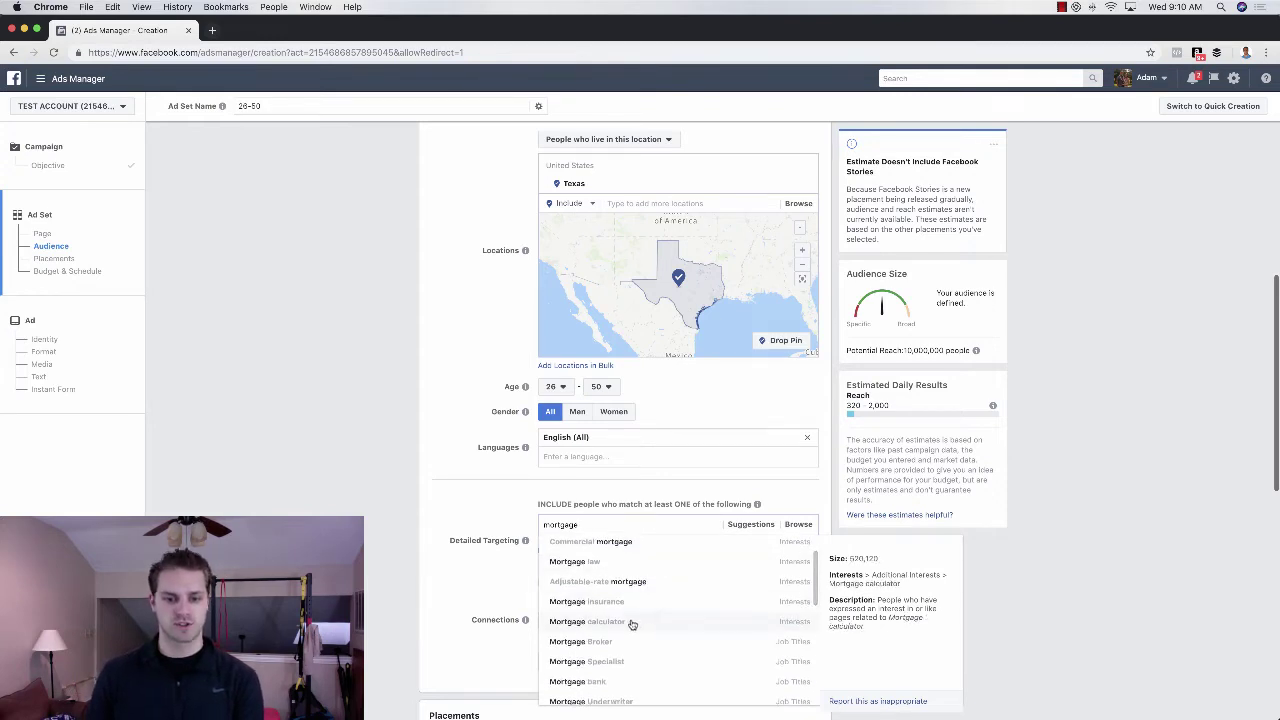
{"action": "scroll", "coordinate": [646, 630], "scroll_direction": "down", "scroll_amount": 2}
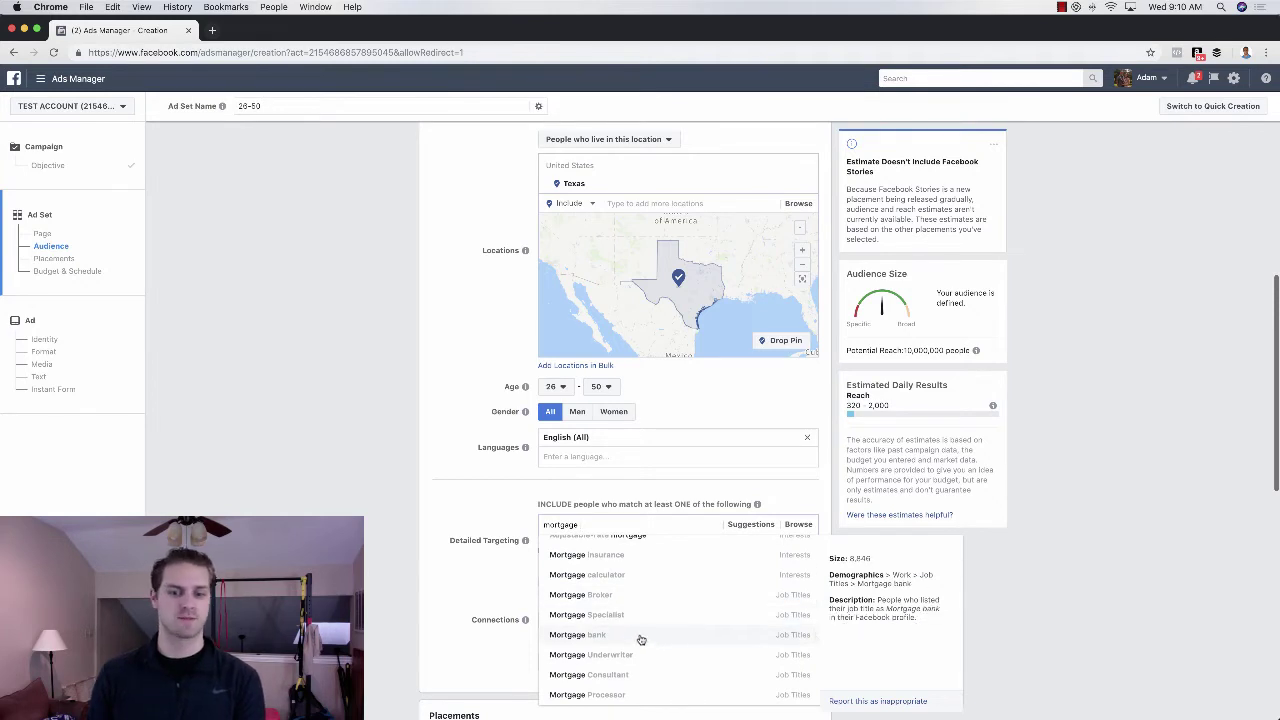
{"action": "scroll", "coordinate": [651, 557], "scroll_direction": "up", "scroll_amount": 1}
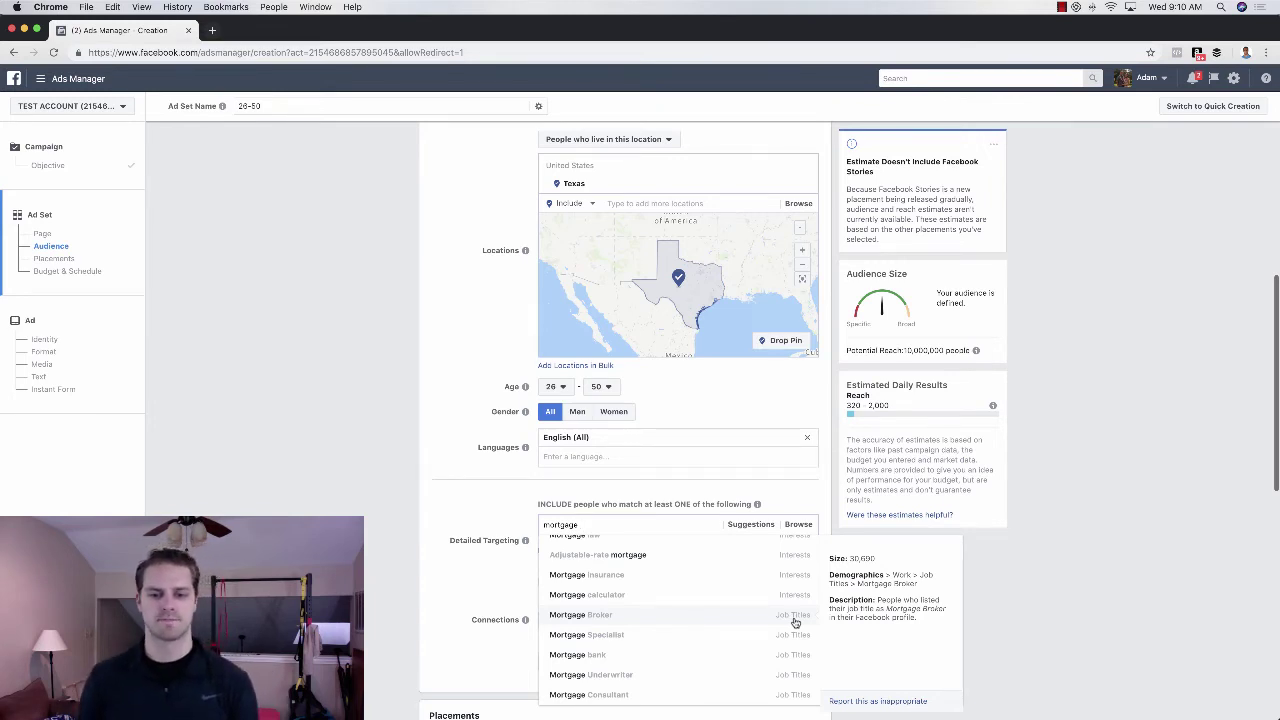
{"action": "scroll", "coordinate": [780, 570], "scroll_direction": "up", "scroll_amount": 2}
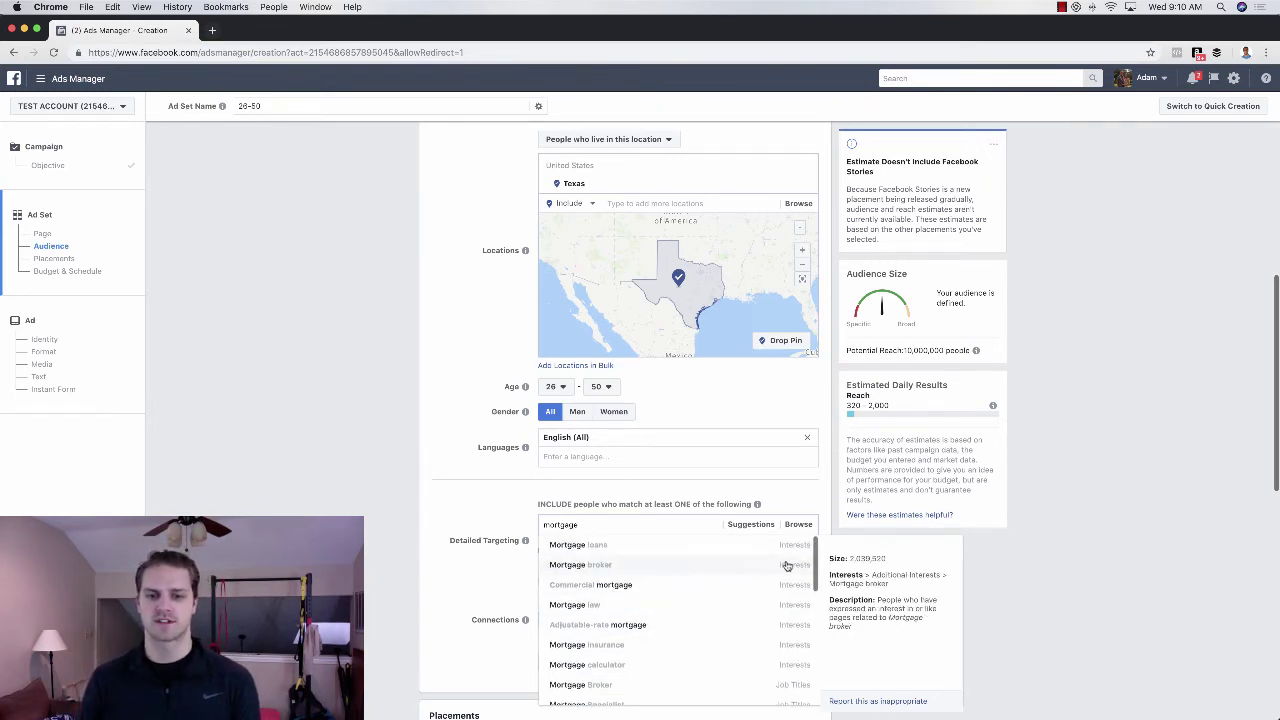
{"action": "left_click", "coordinate": [697, 550]}
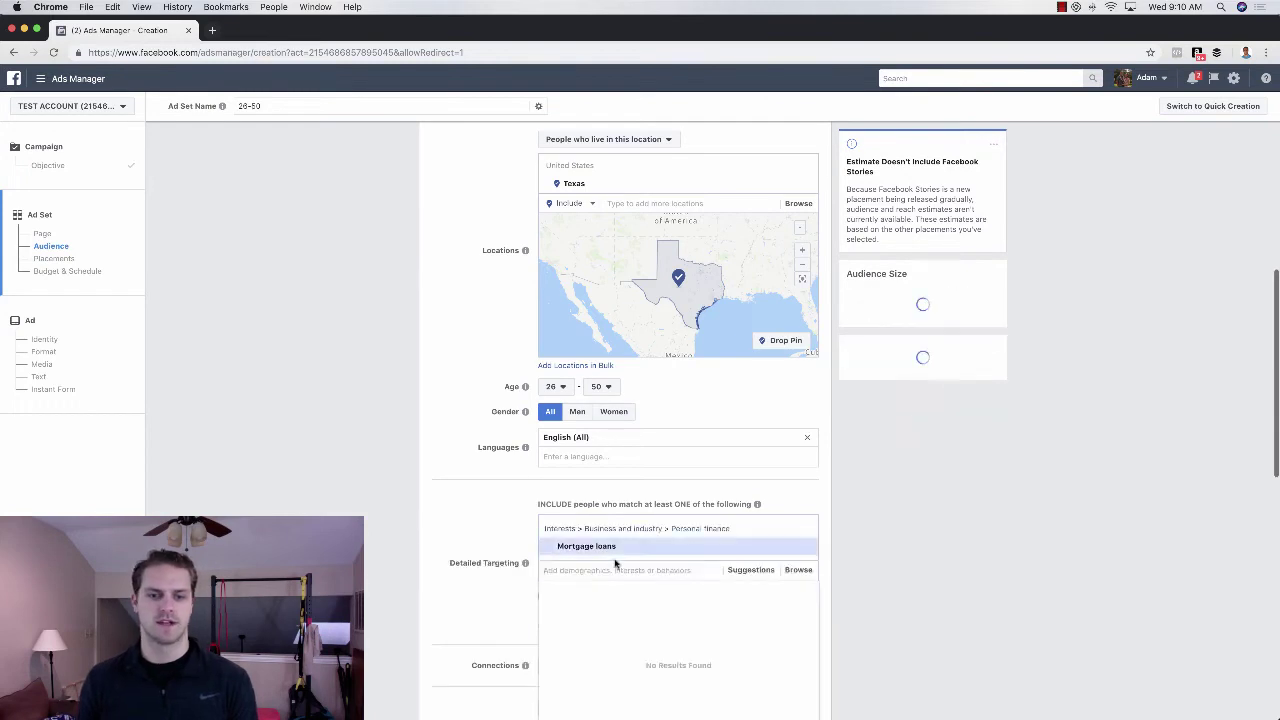
Add the suggested interests Mortgage calculator and Pre-qualification (lending) to the detailed targeting
{"action": "left_click", "coordinate": [757, 569]}
{"action": "left_click", "coordinate": [676, 594]}
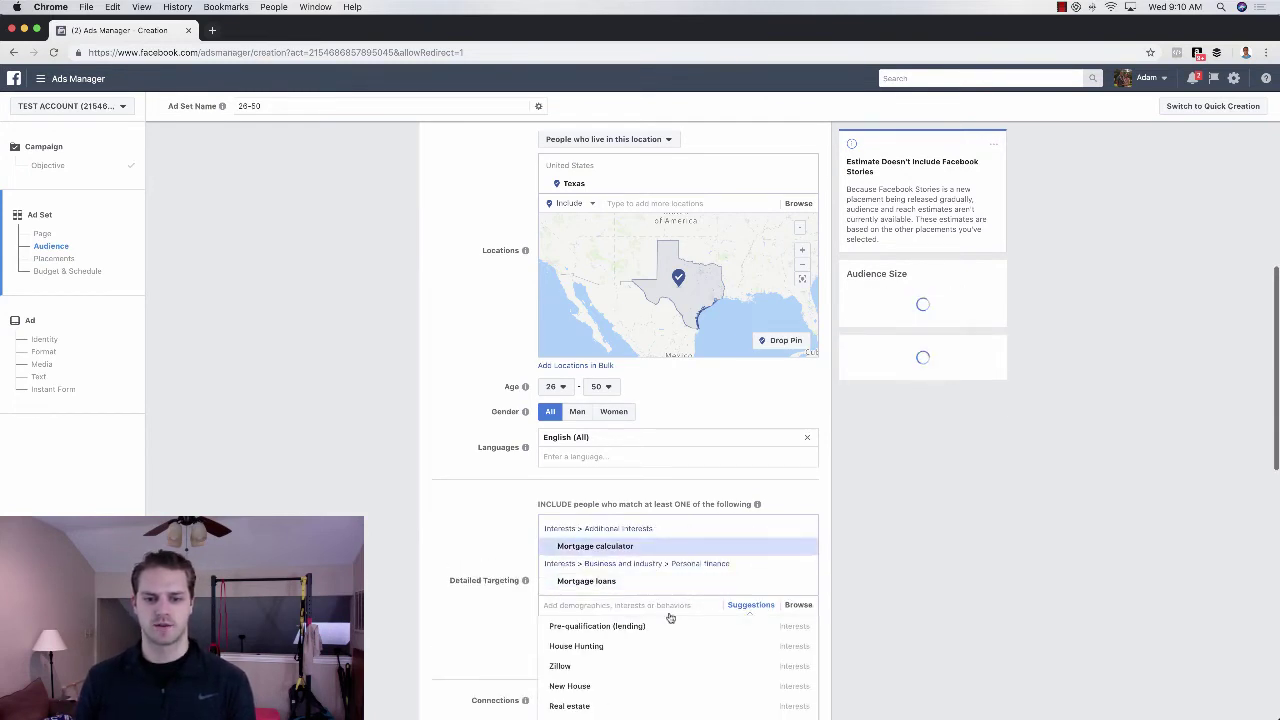
{"action": "left_click", "coordinate": [665, 626]}
{"action": "scroll", "coordinate": [478, 607], "scroll_direction": "down", "scroll_amount": 2}
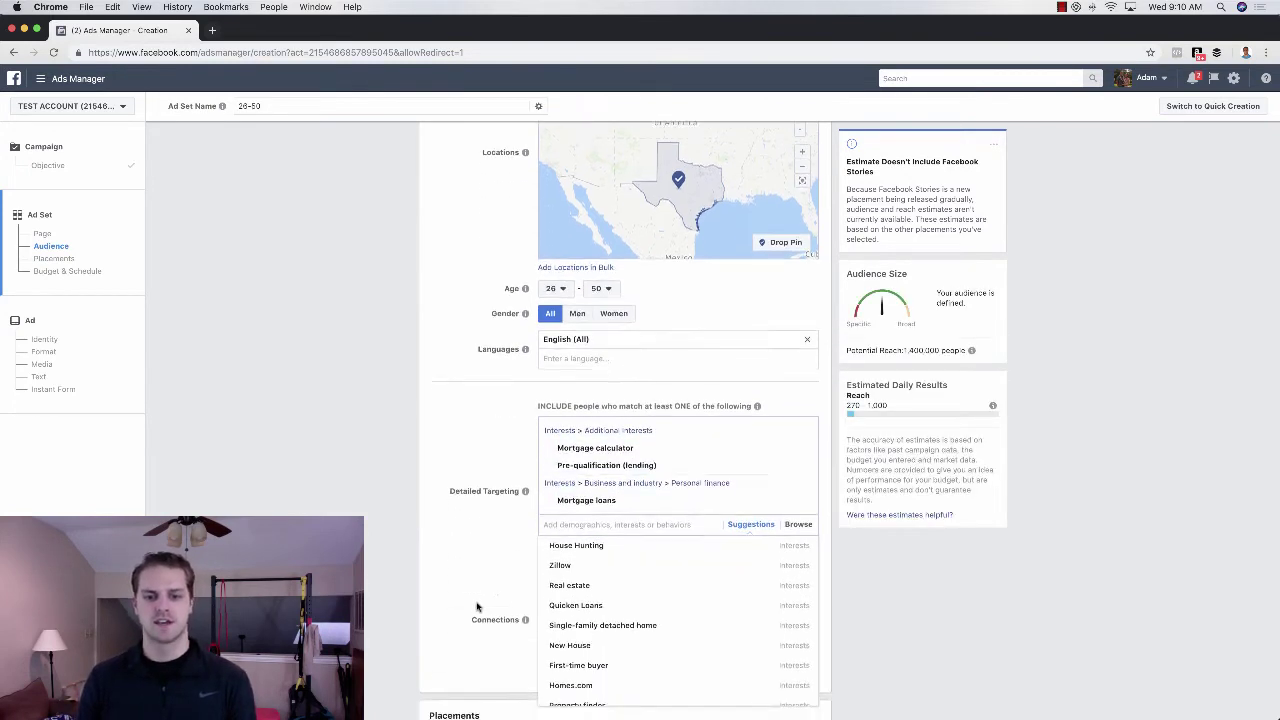
{"action": "left_click", "coordinate": [500, 545]}
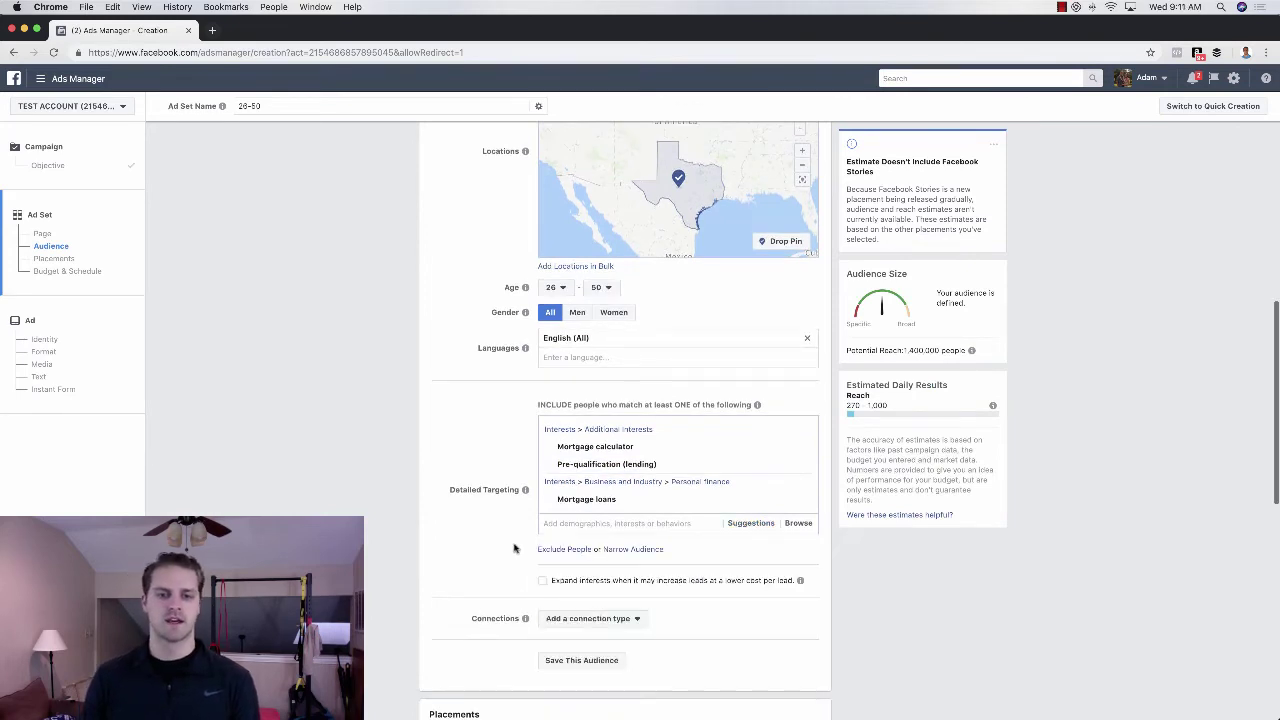
Narrow the audience to people who must also match the relationship status Married
{"action": "scroll", "coordinate": [500, 461], "scroll_direction": "up", "scroll_amount": 1}
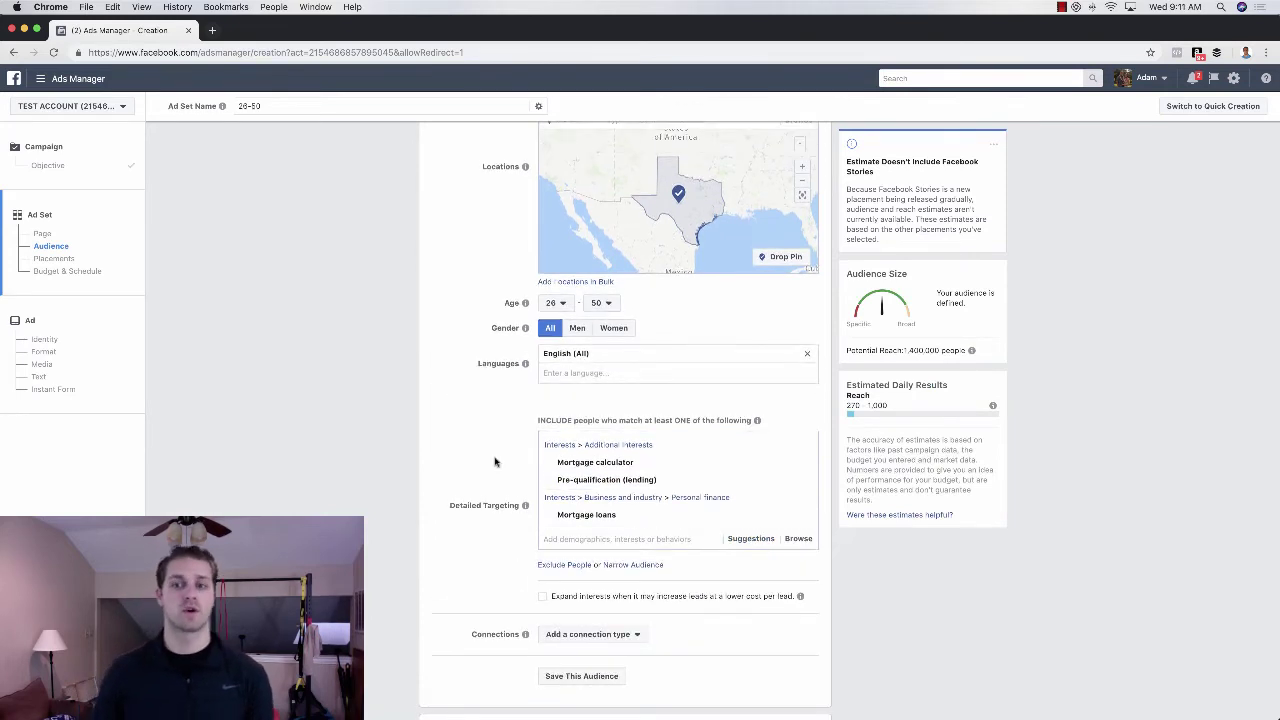
{"action": "mouse_move", "coordinate": [908, 343]}
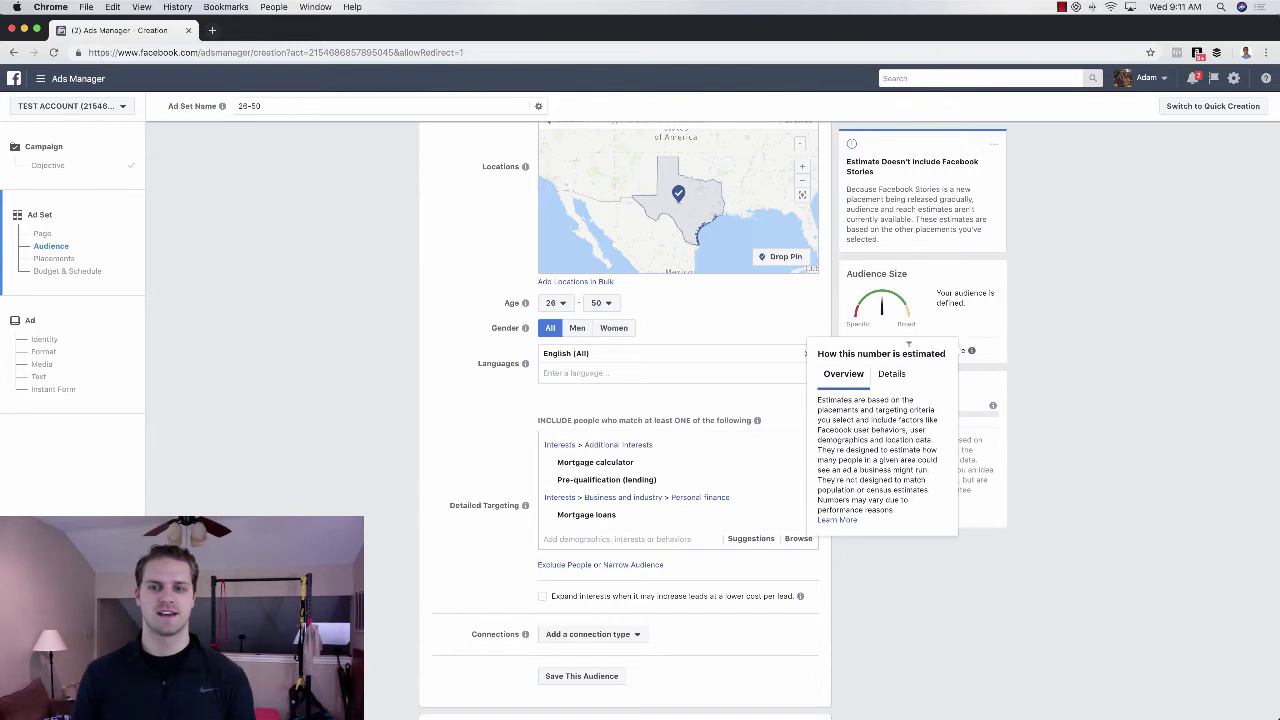
{"action": "left_click", "coordinate": [630, 566]}
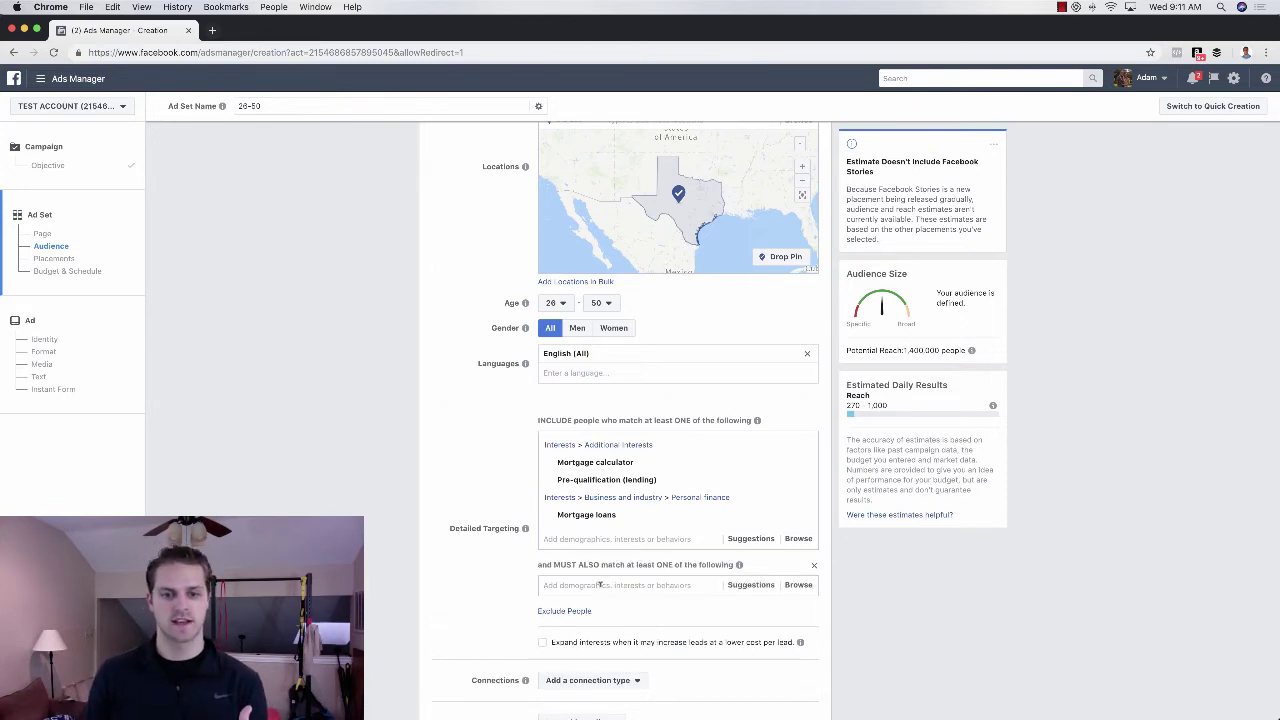
{"action": "left_click", "coordinate": [600, 585]}
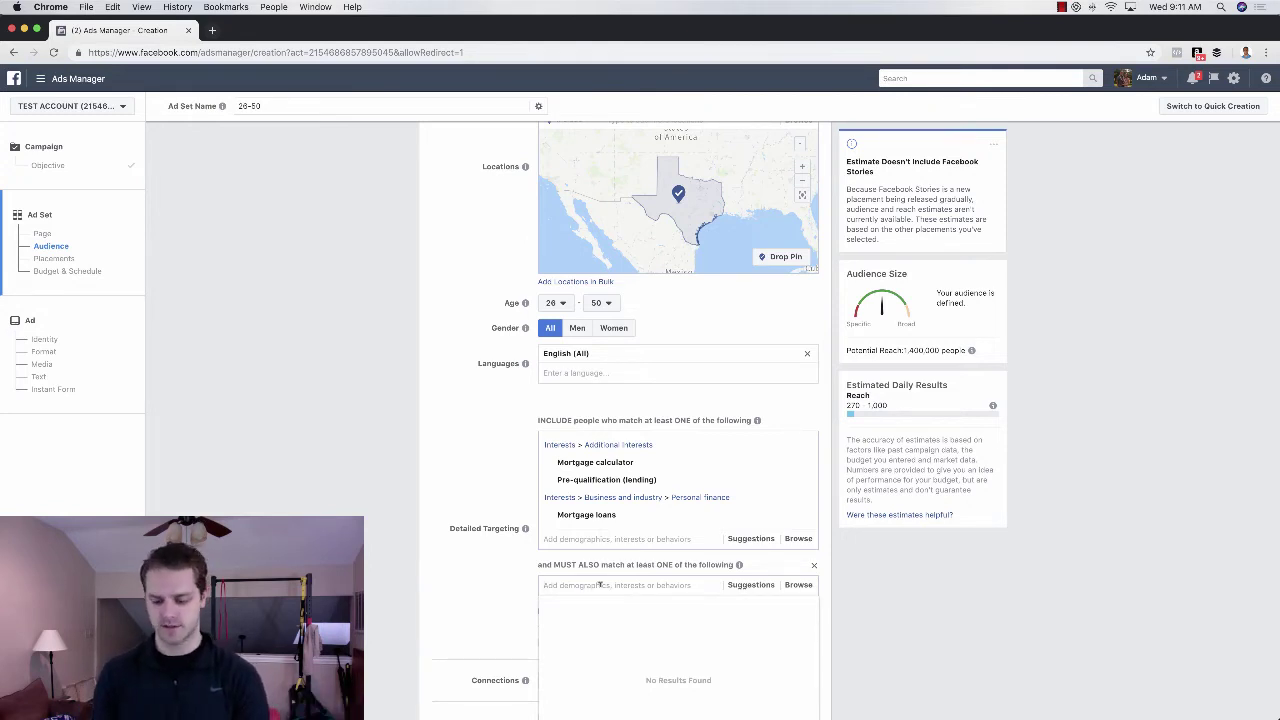
{"action": "type", "text": "married"}
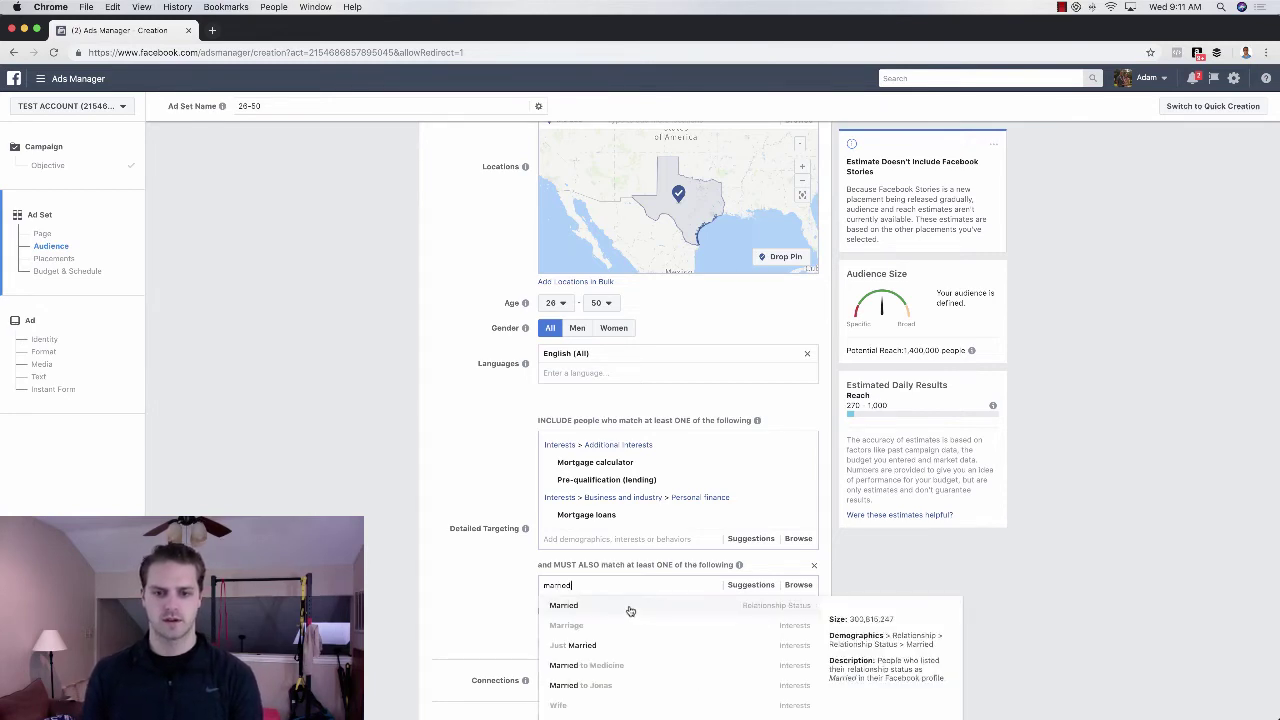
{"action": "left_click", "coordinate": [630, 610]}
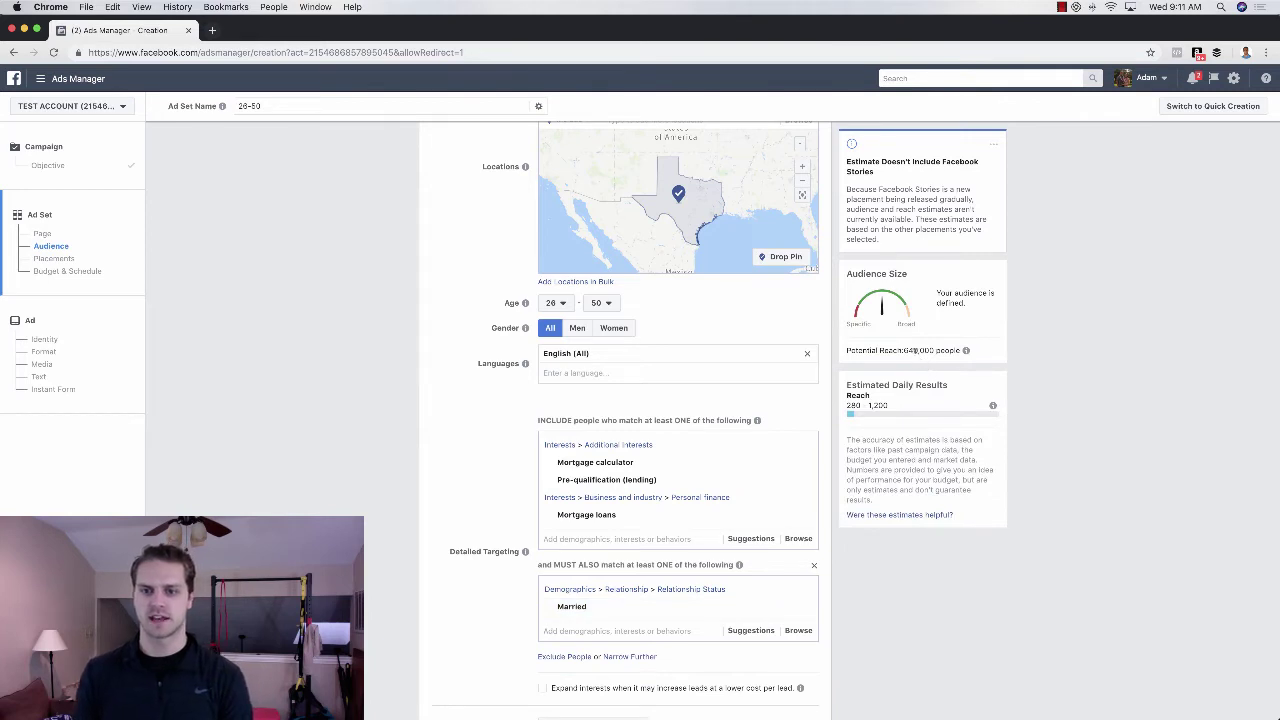
Add an exclusion to the detailed targeting for people interested in the National Association of Real Estate Brokers
{"action": "scroll", "coordinate": [484, 410], "scroll_direction": "down", "scroll_amount": 2}
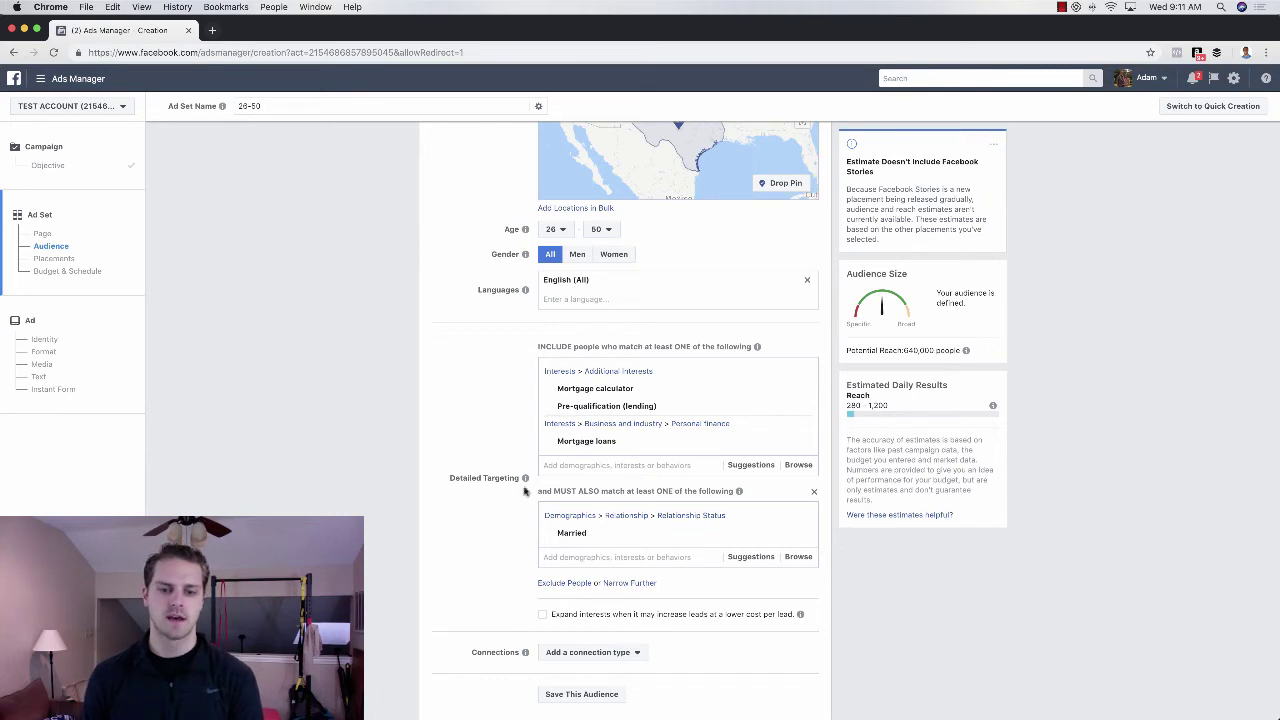
{"action": "left_click", "coordinate": [565, 583]}
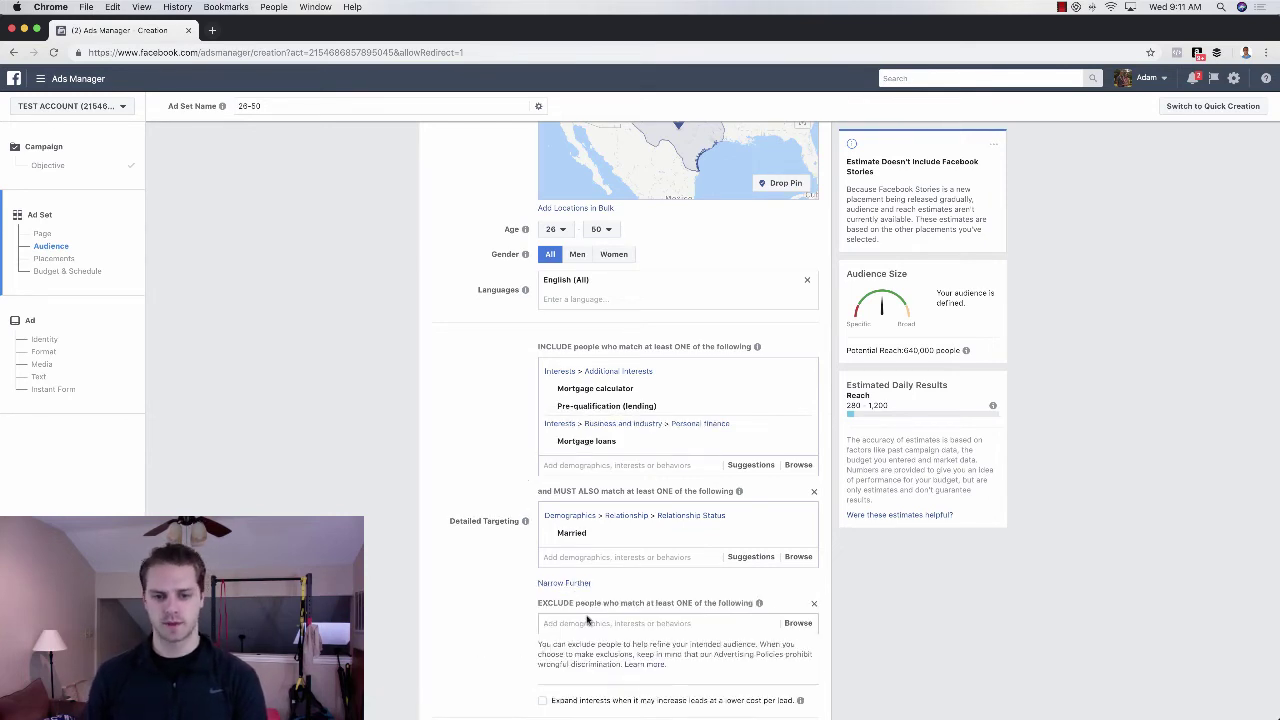
{"action": "left_click", "coordinate": [588, 620]}
{"action": "type", "text": "national association of "}
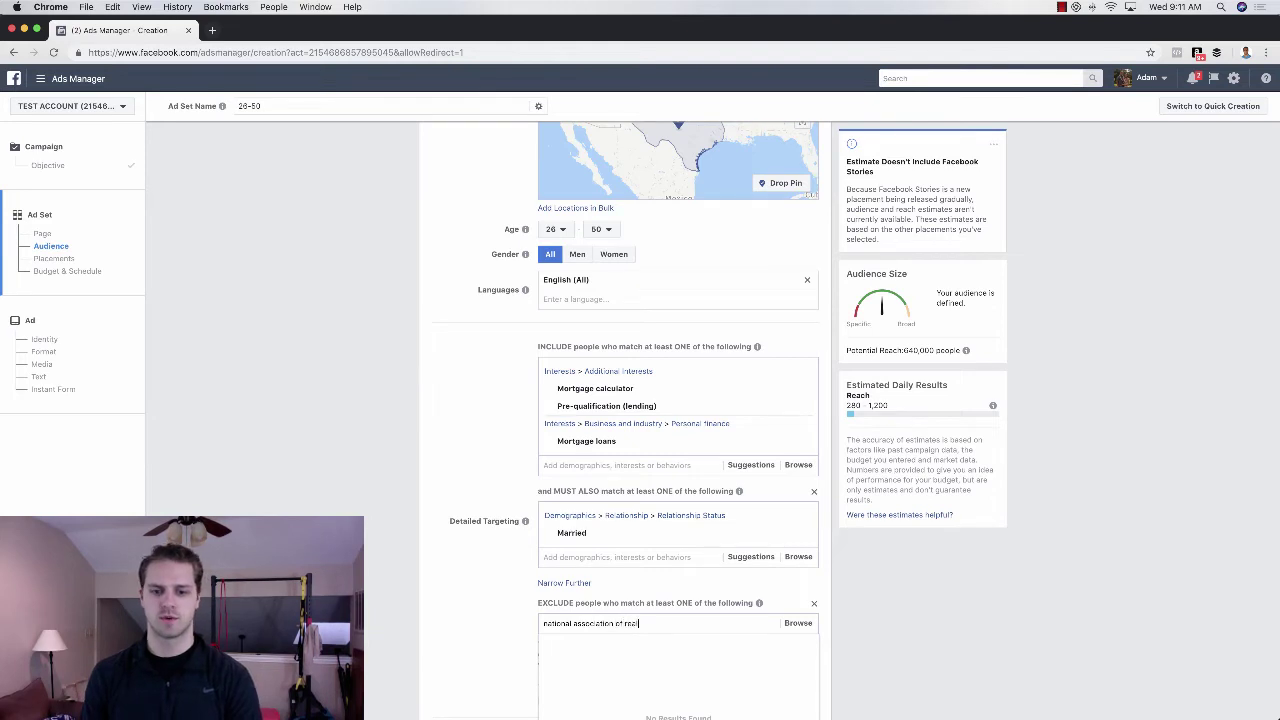
{"action": "type", "text": "real"}
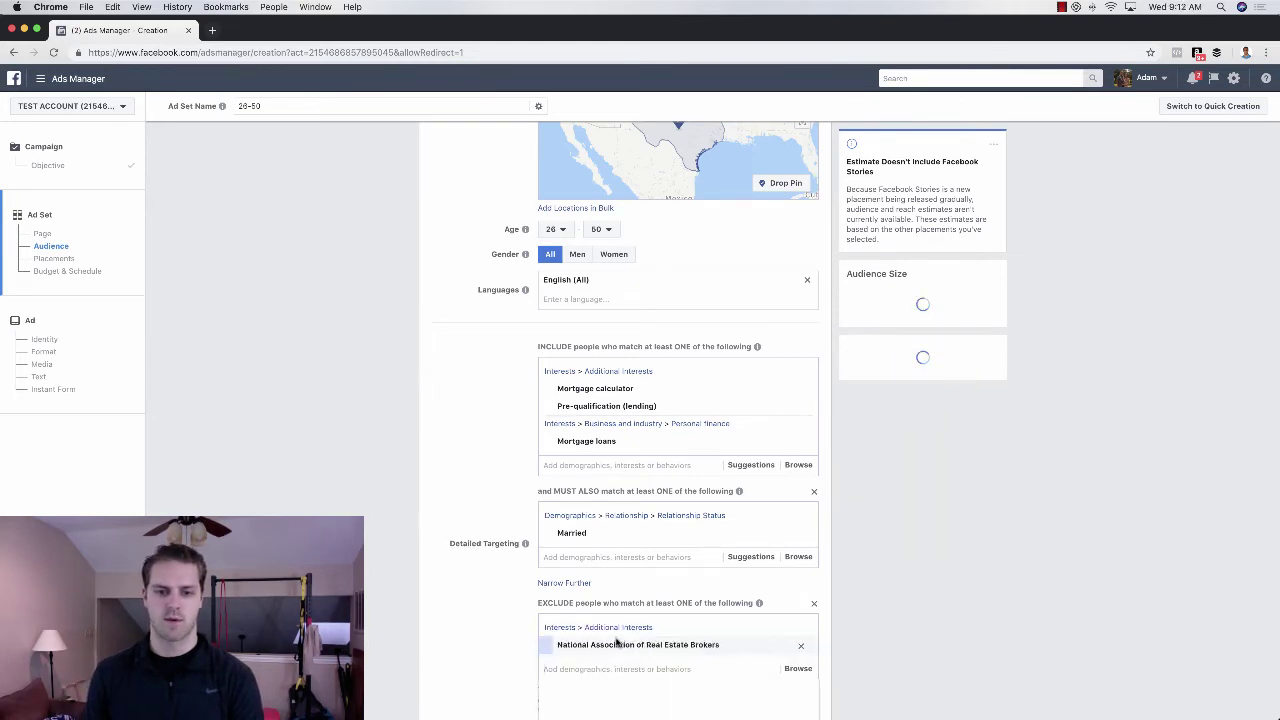
{"action": "left_click", "coordinate": [648, 644]}
Add the National Association of Realtors interest to the excluded people
{"action": "type", "text": "reaional associa"}
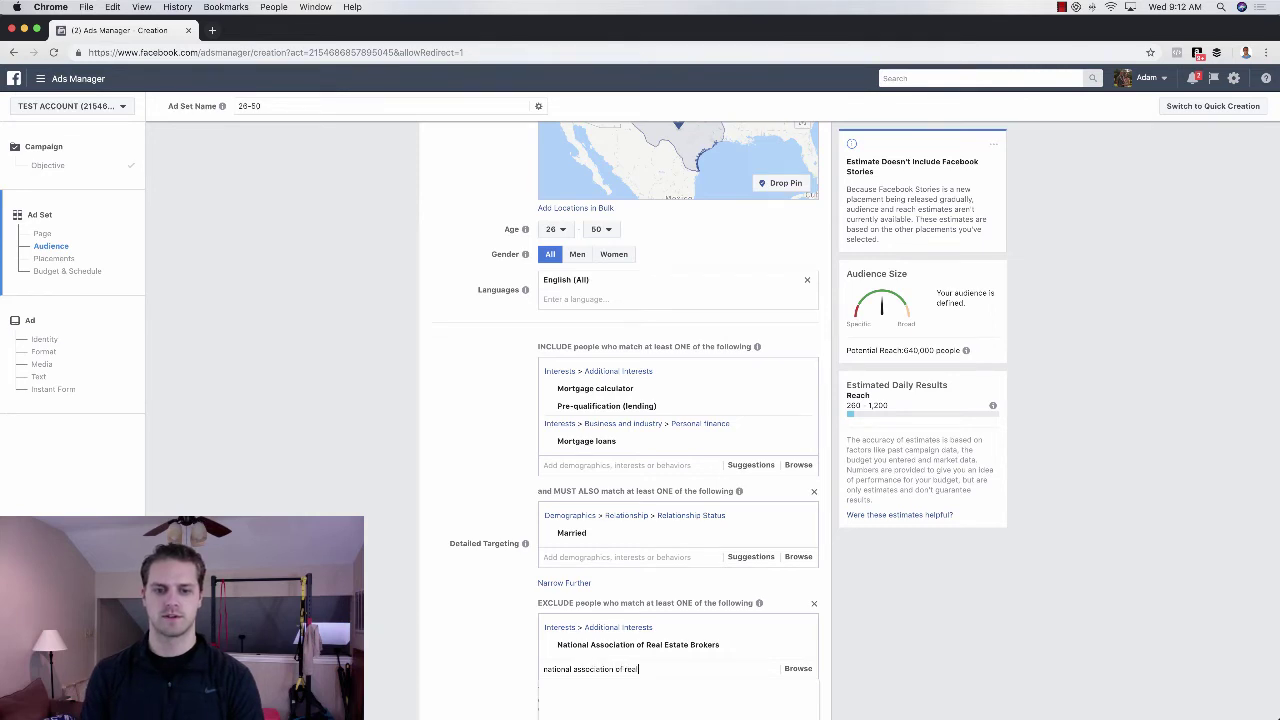
{"action": "type", "text": "tion of real"}
{"action": "scroll", "coordinate": [600, 600], "scroll_direction": "down", "scroll_amount": 3}
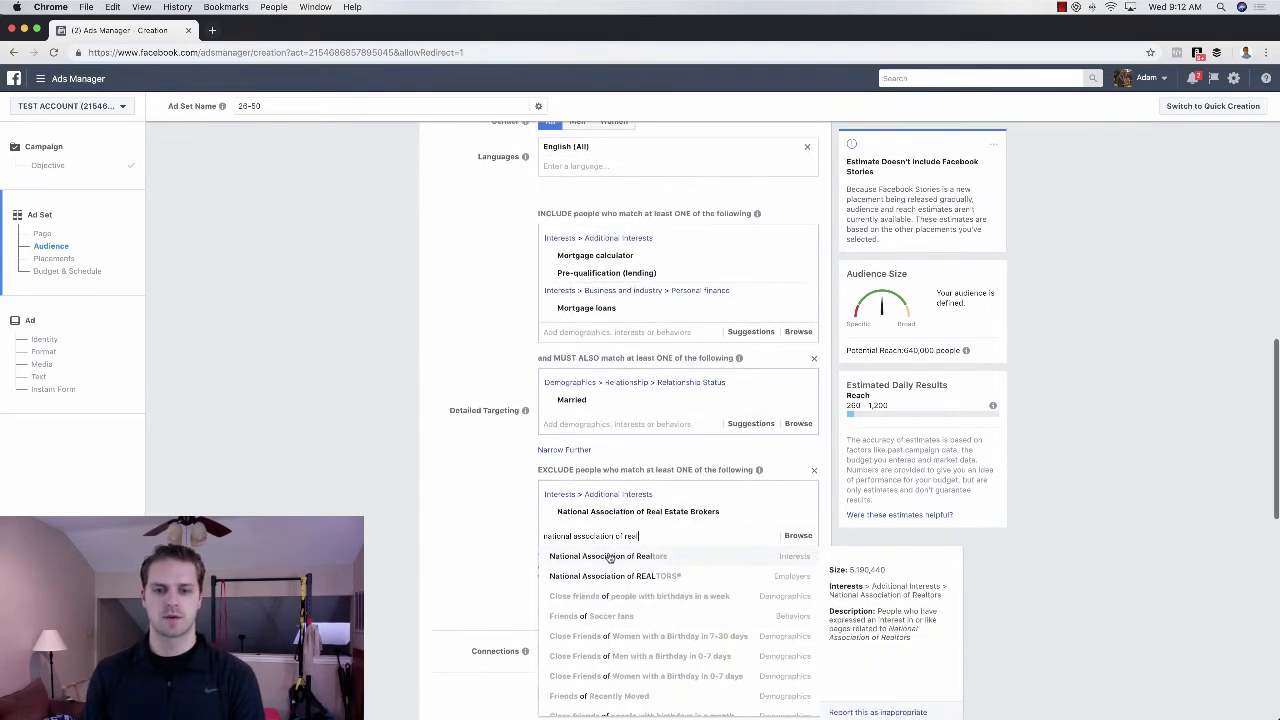
{"action": "left_click", "coordinate": [608, 556]}
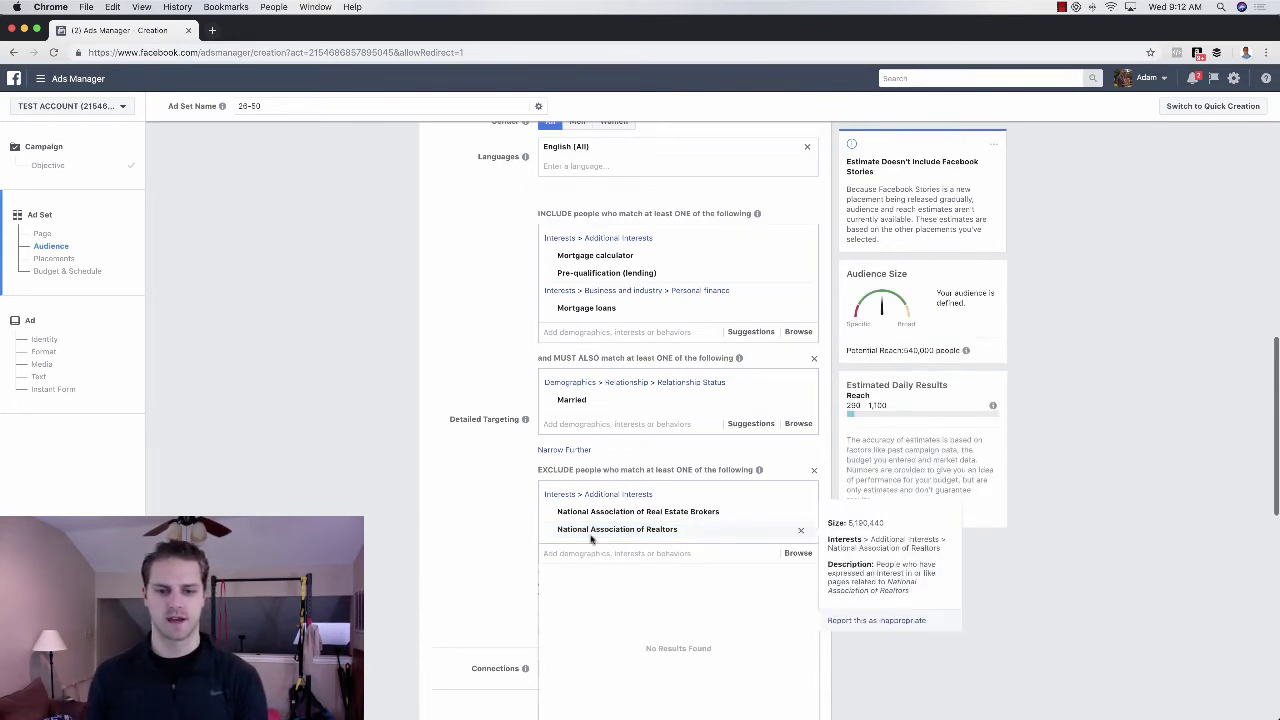
Search the exclusion options for mortgage loan and examine the matching job titles
{"action": "type", "text": "mortgage loan"}
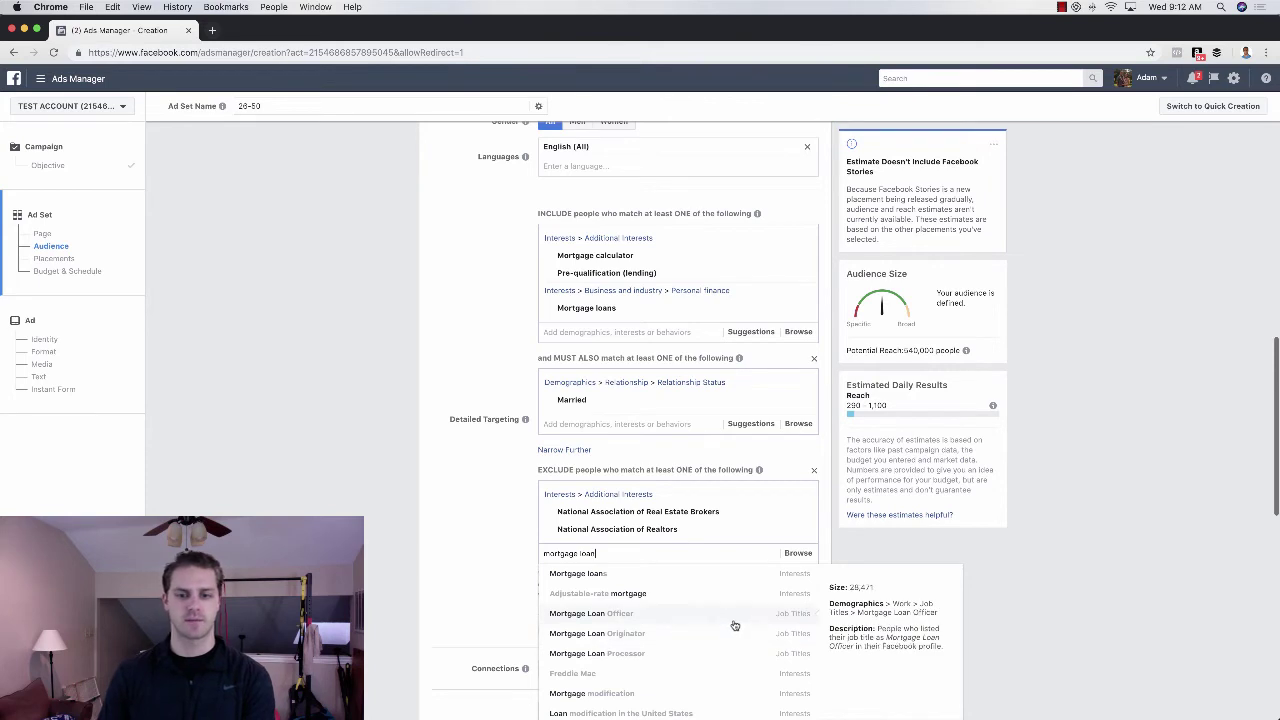
{"action": "scroll", "coordinate": [735, 625], "scroll_direction": "down", "scroll_amount": 1}
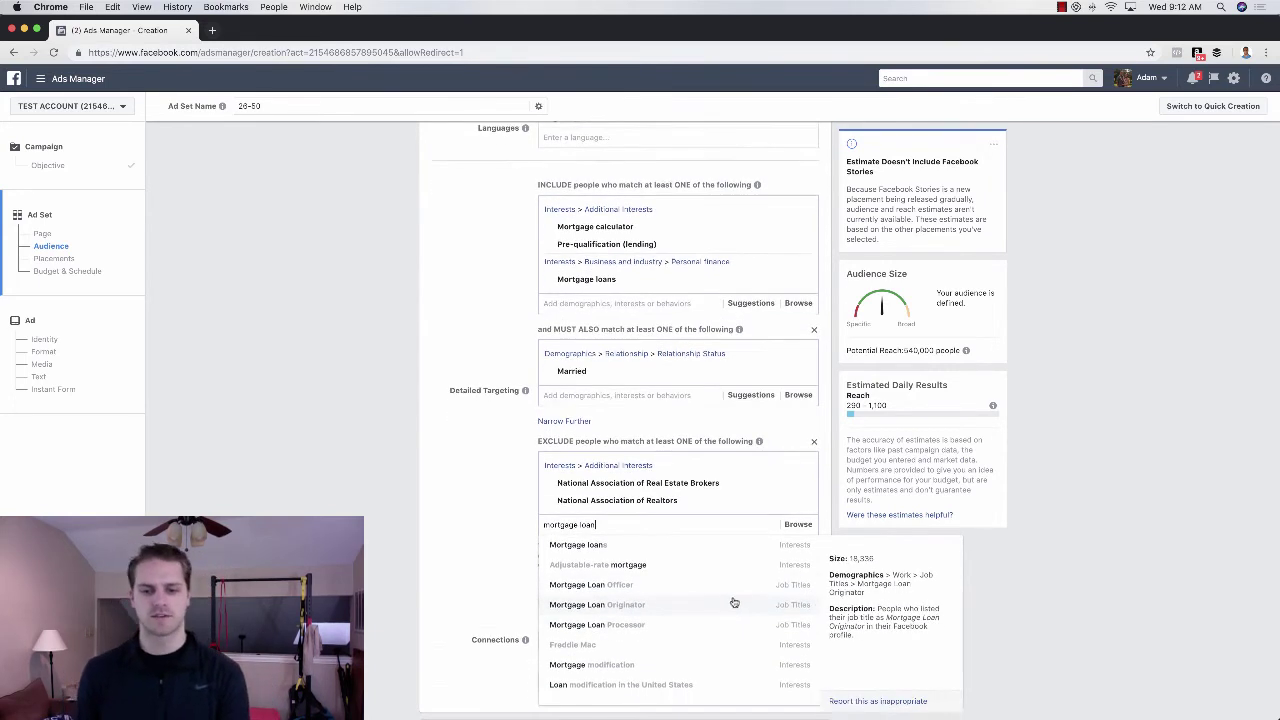
{"action": "left_click", "coordinate": [474, 545]}
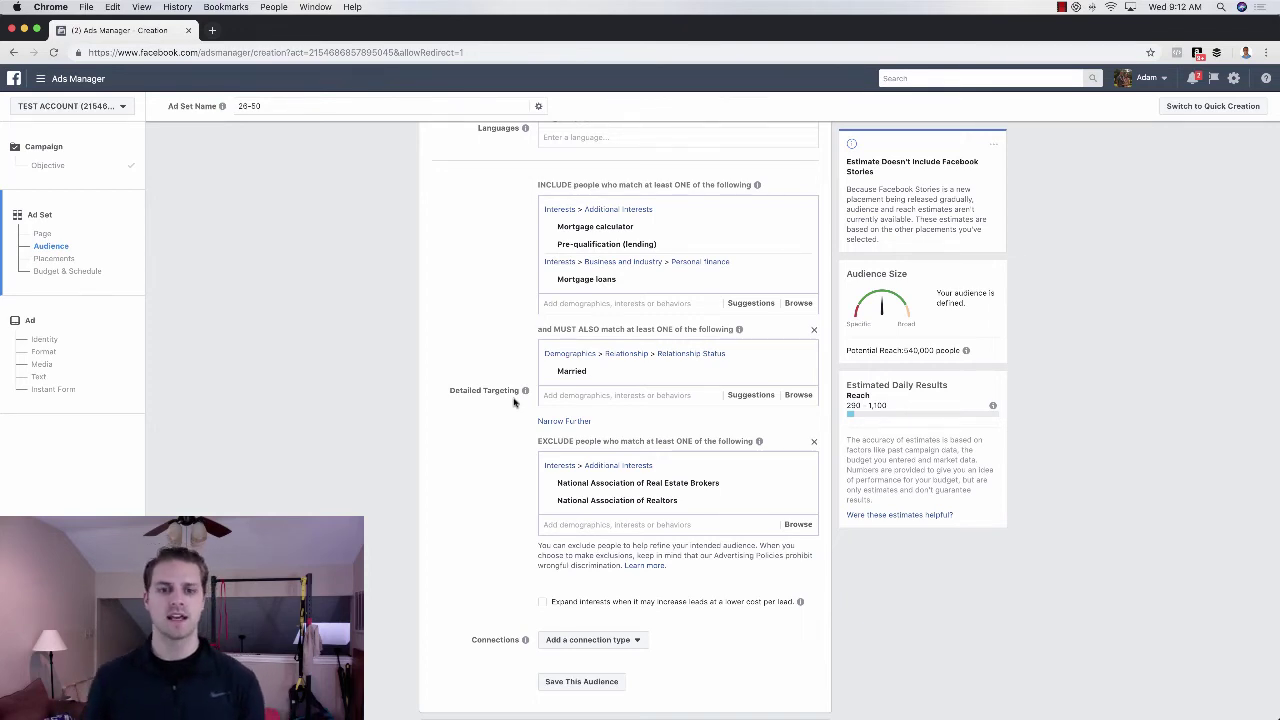
Review the defined targeting criteria and start saving them as a reusable audience
{"action": "scroll", "coordinate": [515, 402], "scroll_direction": "up", "scroll_amount": 5}
{"action": "scroll", "coordinate": [500, 420], "scroll_direction": "down", "scroll_amount": 3}
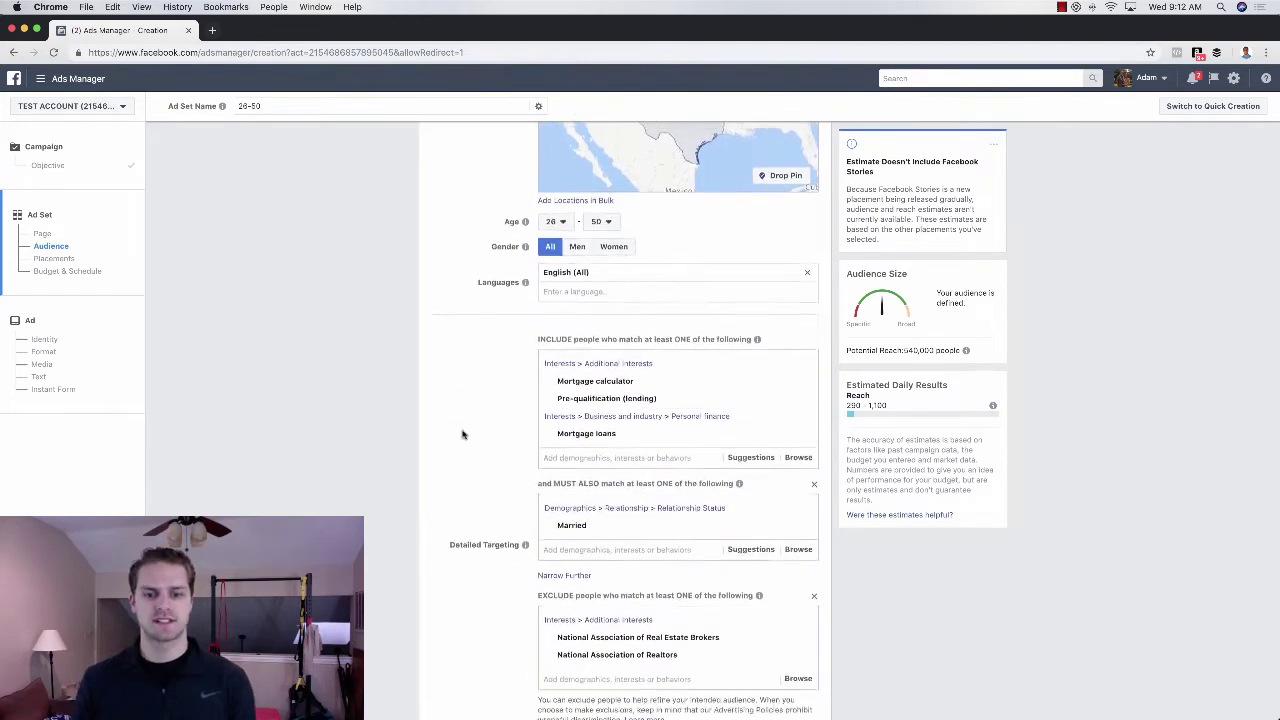
{"action": "scroll", "coordinate": [500, 490], "scroll_direction": "down", "scroll_amount": 4}
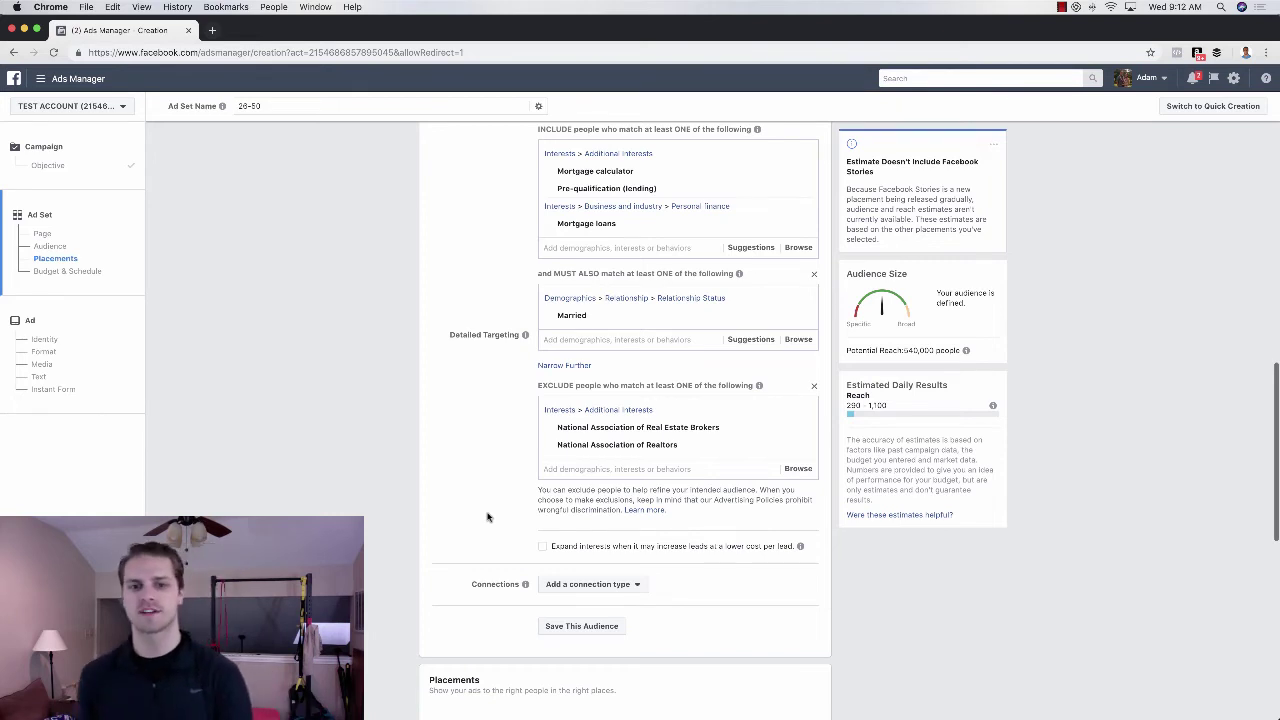
{"action": "scroll", "coordinate": [470, 505], "scroll_direction": "up", "scroll_amount": 2}
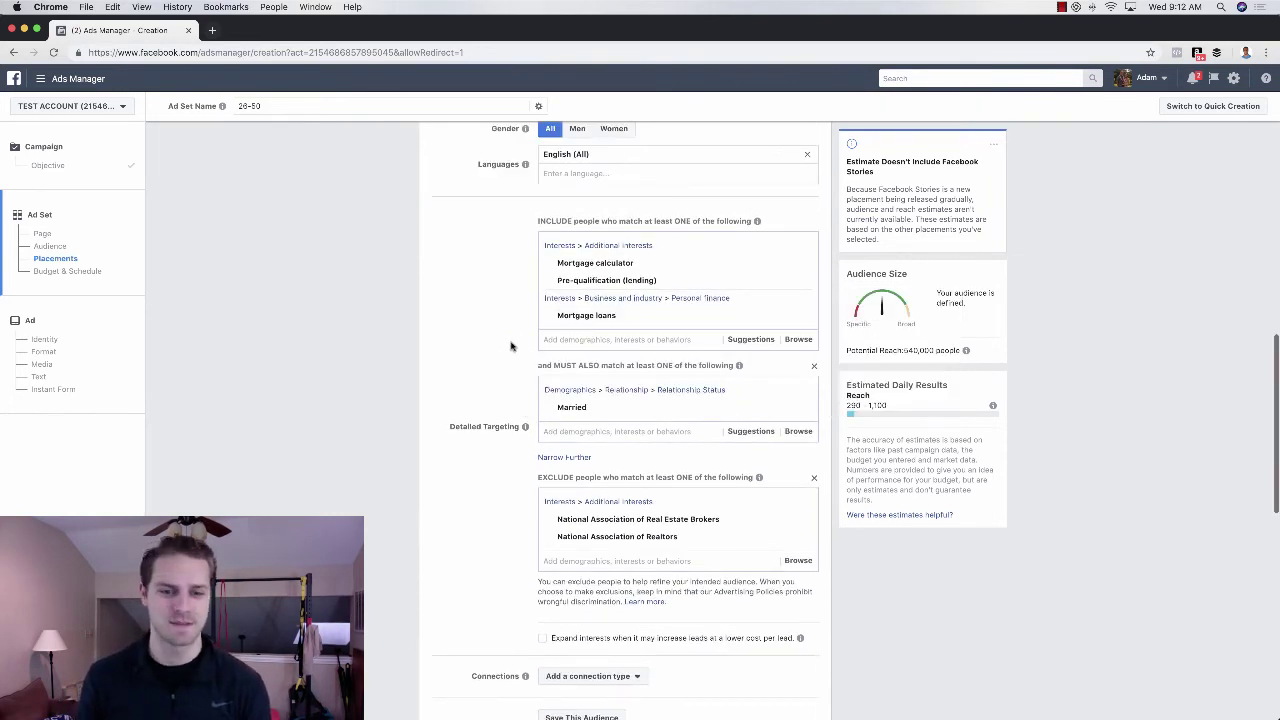
{"action": "scroll", "coordinate": [600, 480], "scroll_direction": "down", "scroll_amount": 3}
{"action": "left_click", "coordinate": [574, 590]}
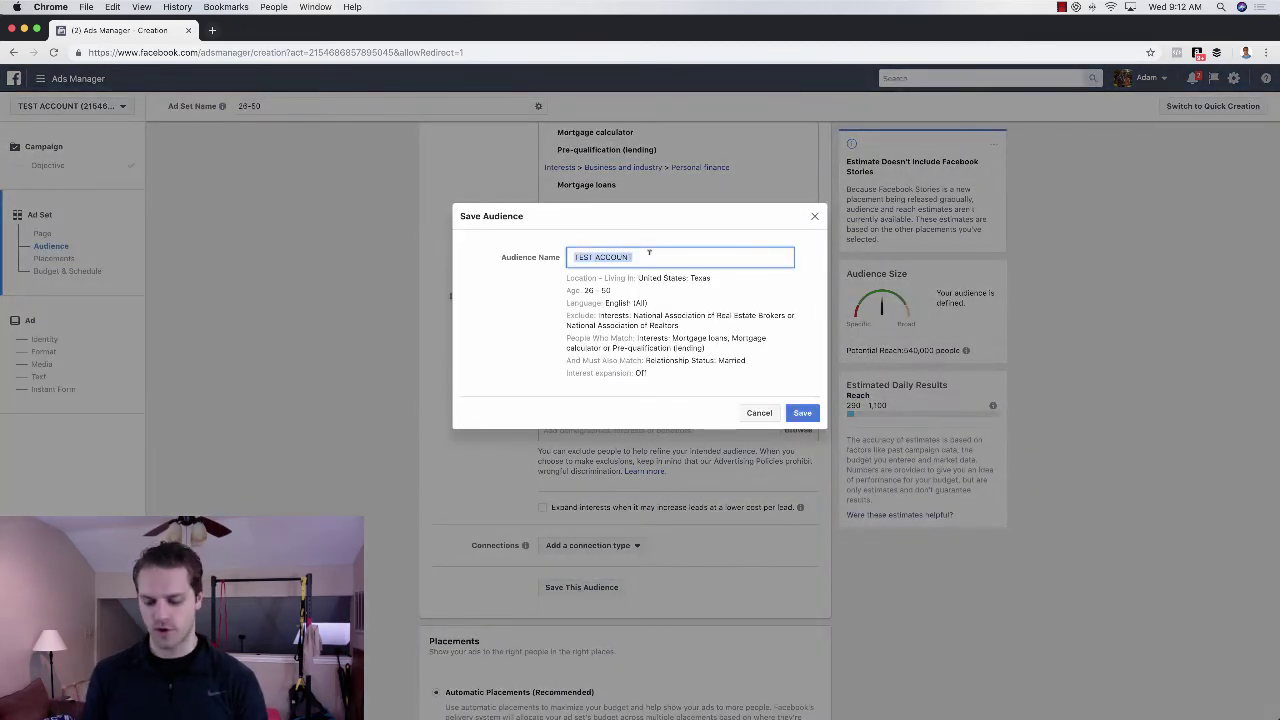
Name the audience Mortgage Interests Texas First Time Homebuyers
{"action": "type", "text": "Mort"}
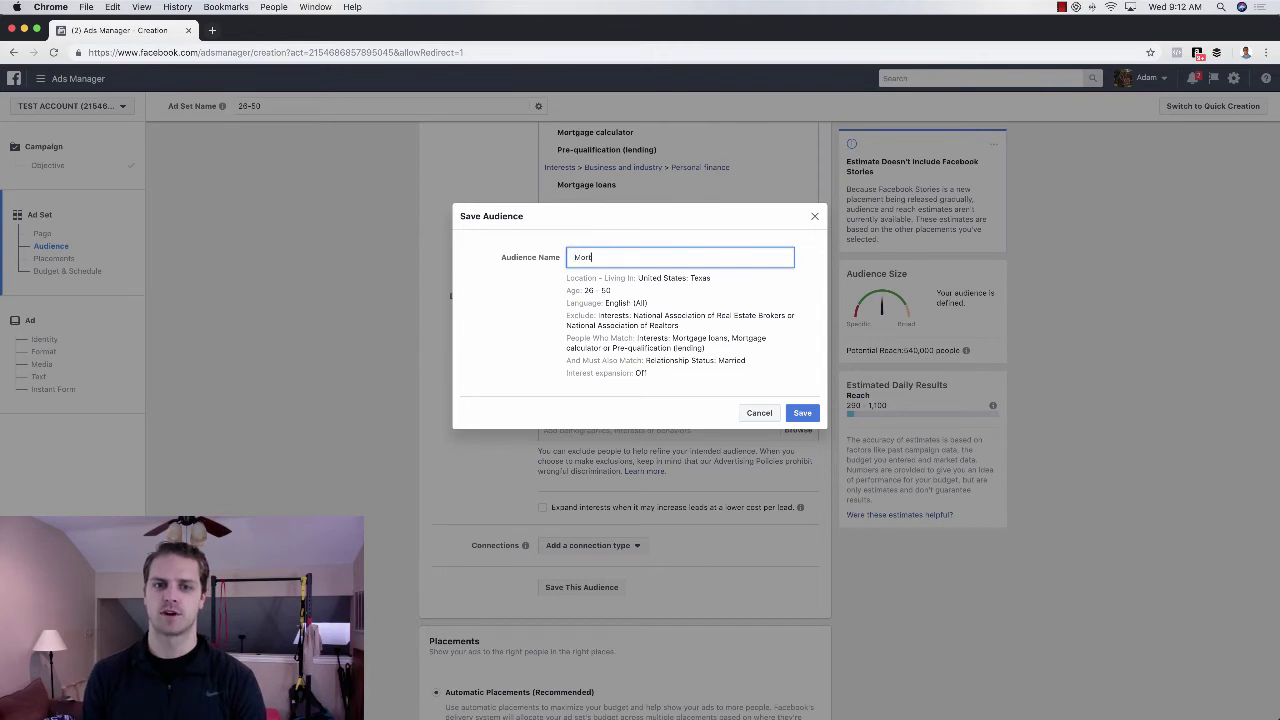
{"action": "type", "text": "gage Interests"}
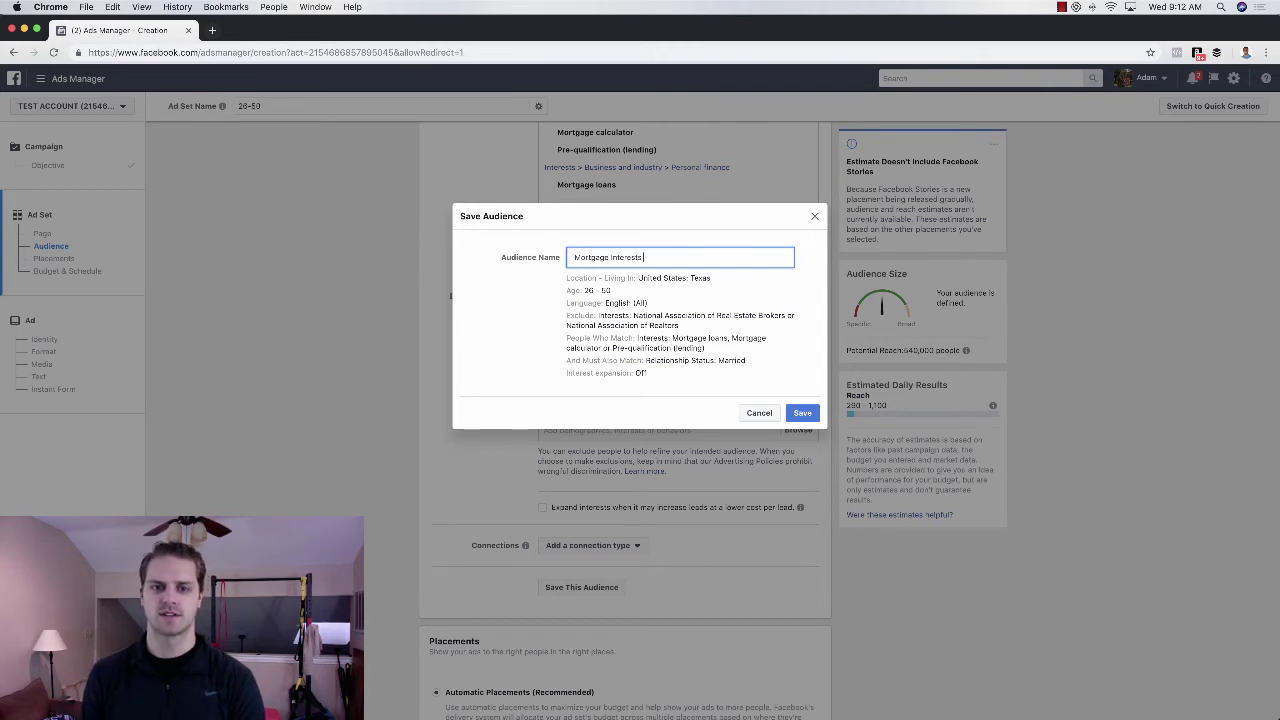
{"action": "type", "text": " (Ex"}
{"action": "type", "text": "xas F"}
{"action": "type", "text": "irst Time Ho"}
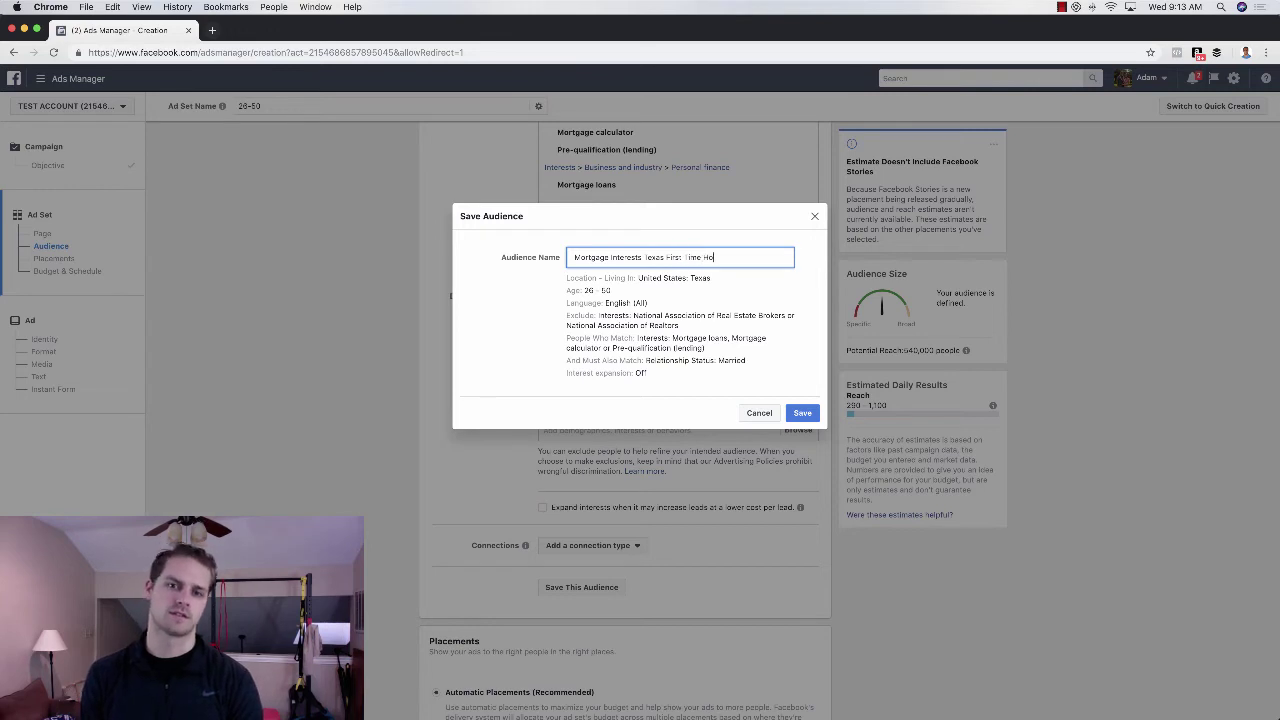
{"action": "type", "text": "mebuyers"}
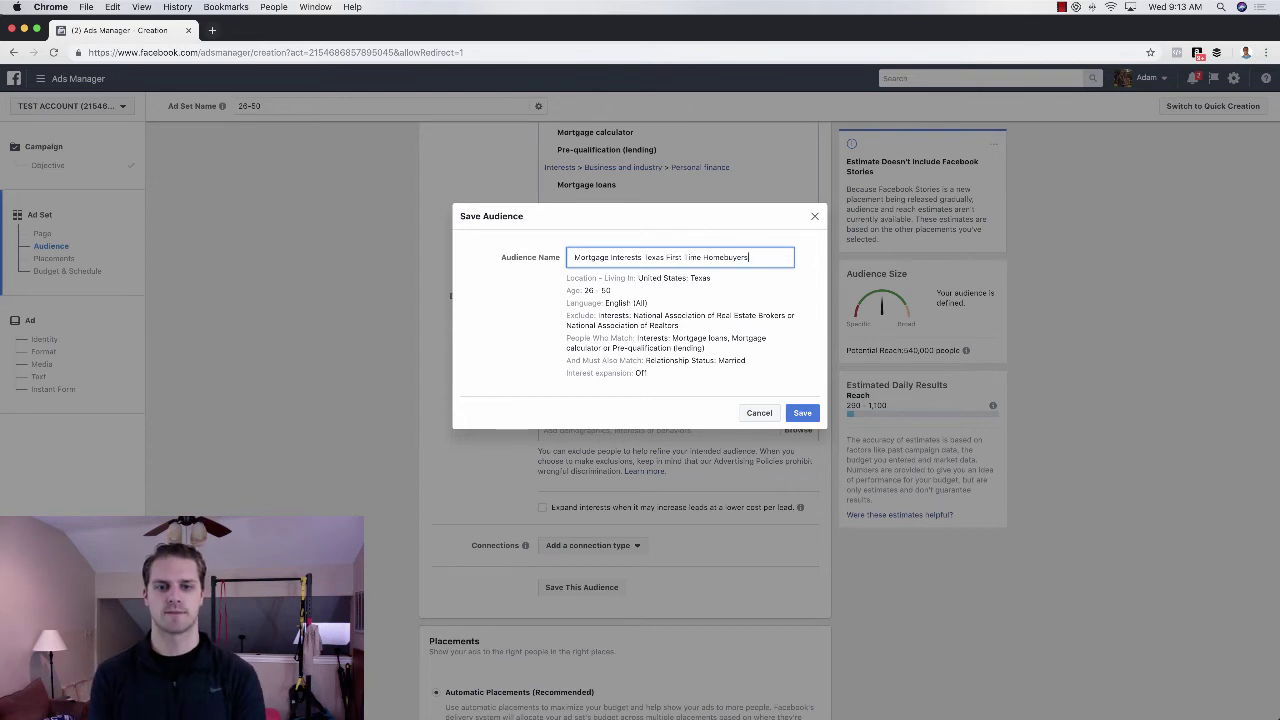
Replace the audience name with the sample name Open Frisco 8mi homeowners
{"action": "triple_click", "coordinate": [681, 257]}
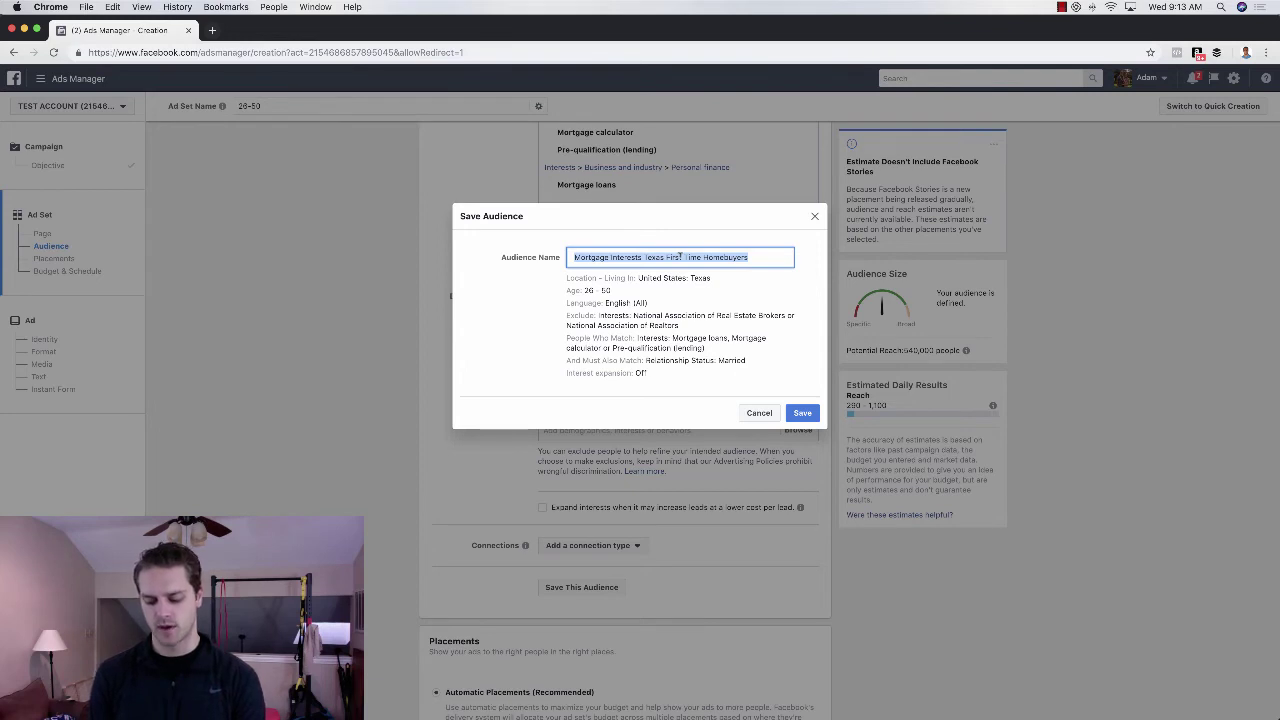
{"action": "type", "text": "OH"}
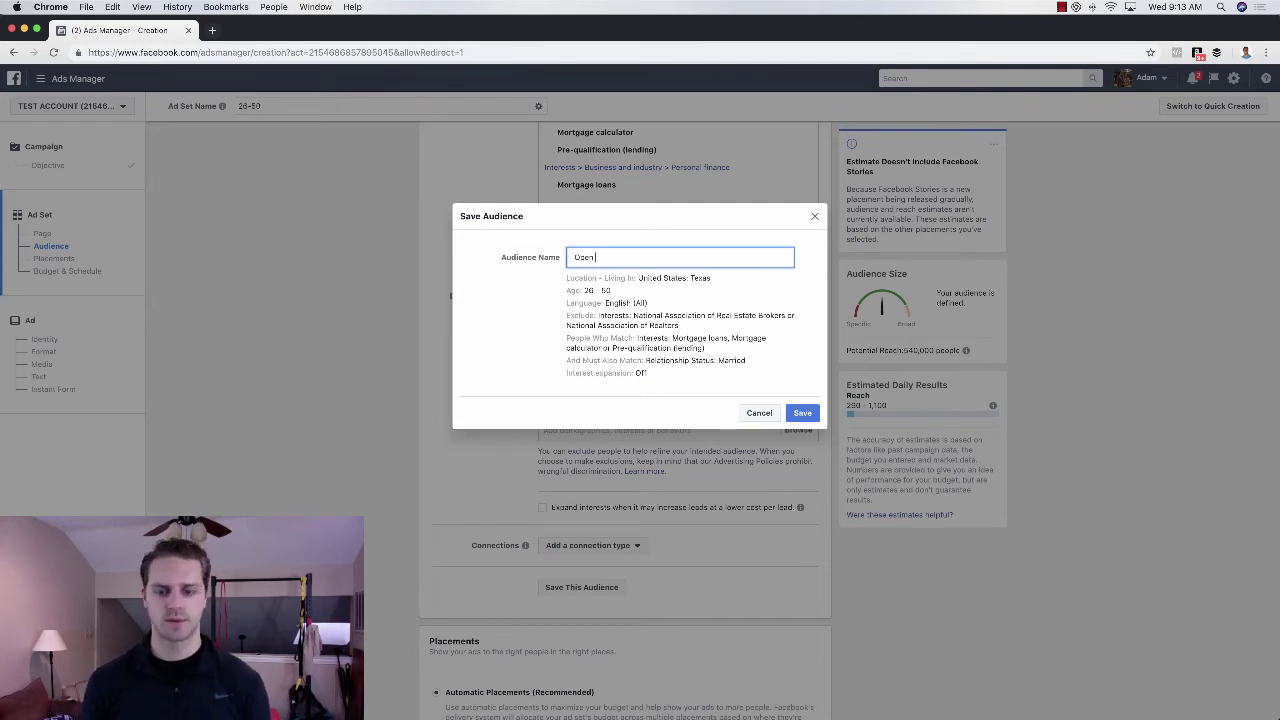
{"action": "type", "text": "en Frisco 8mi fi"}
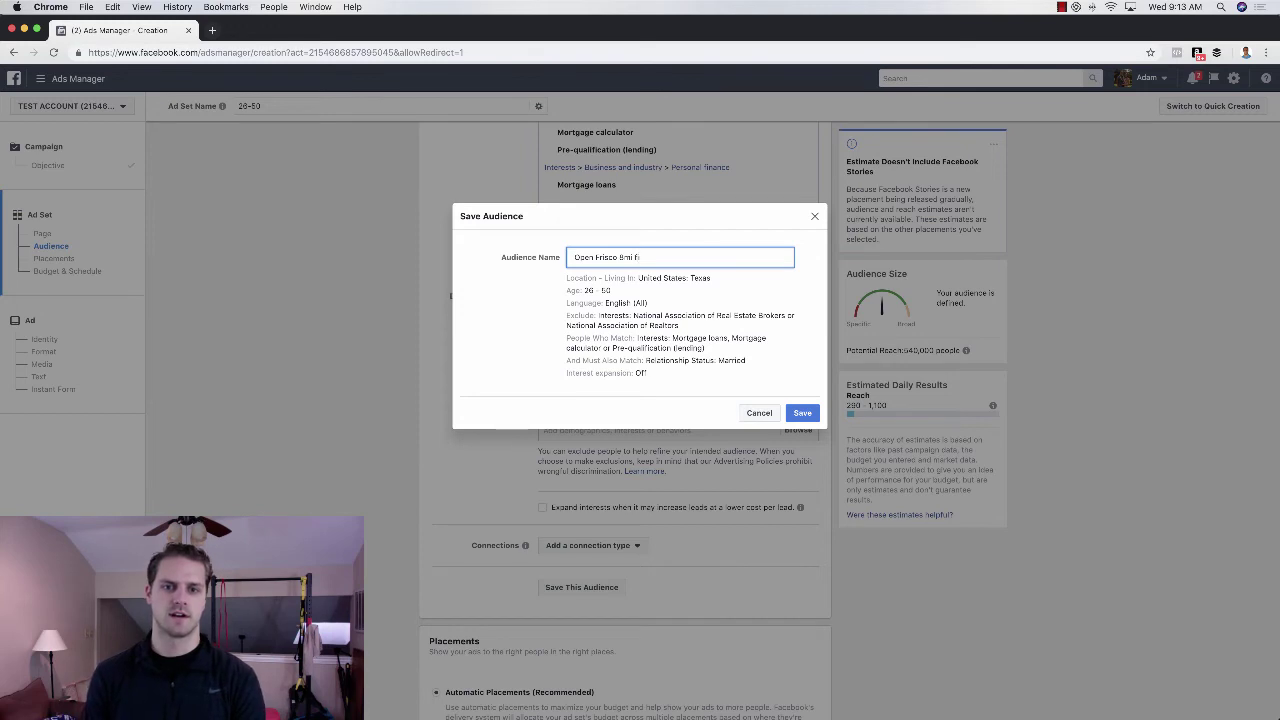
{"action": "type", "text": "rst time home buyer"}
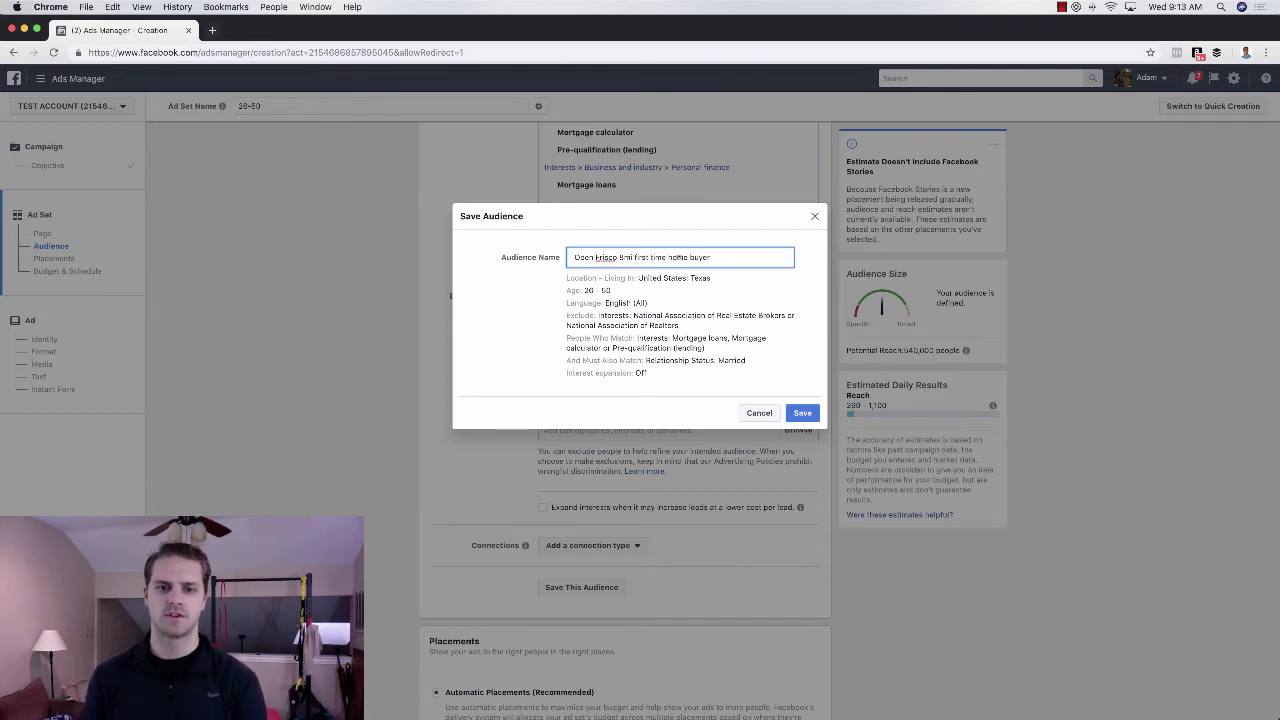
{"action": "left_click_drag", "start_coordinate": [634, 257], "coordinate": [784, 268]}
{"action": "type", "text": "homeowners"}
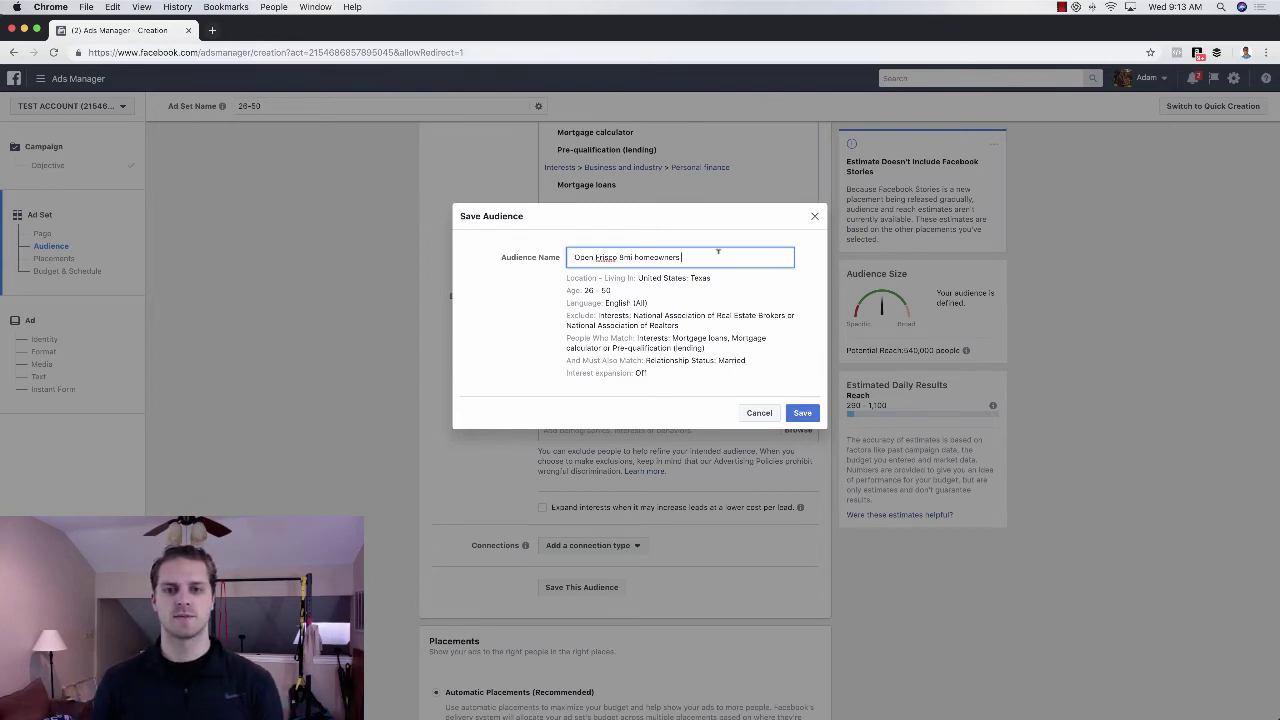
Rename the audience as example audience and save it
{"action": "triple_click", "coordinate": [715, 251]}
{"action": "type", "text": "sxample audience"}
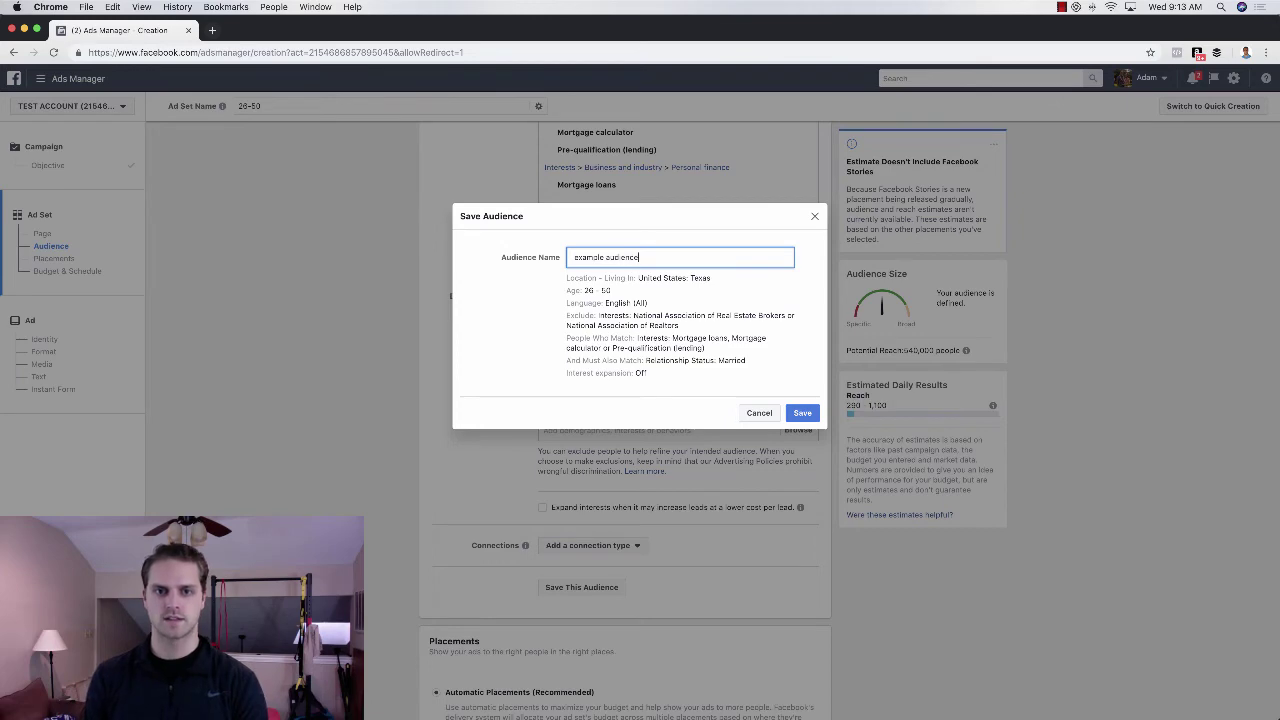
{"action": "left_click", "coordinate": [802, 413]}
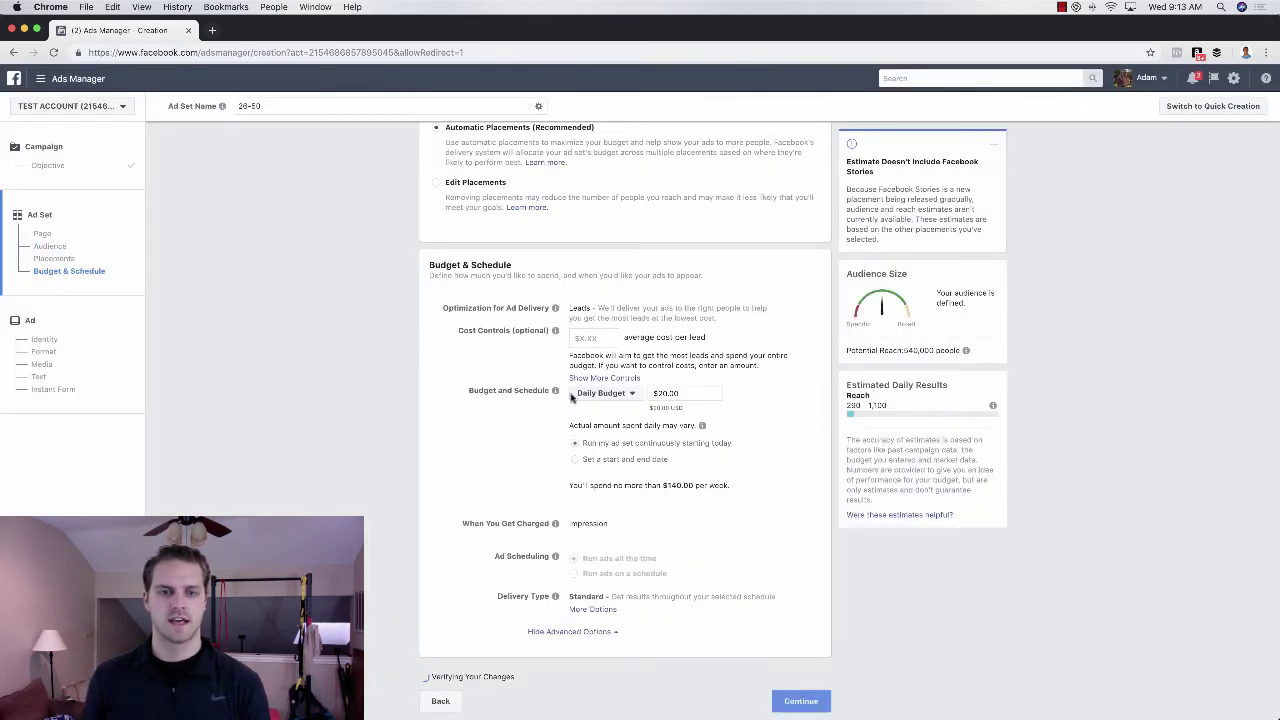
Switch the ad set to a new audience and preview example audience among the saved audiences
{"action": "scroll", "coordinate": [589, 327], "scroll_direction": "up", "scroll_amount": 3}
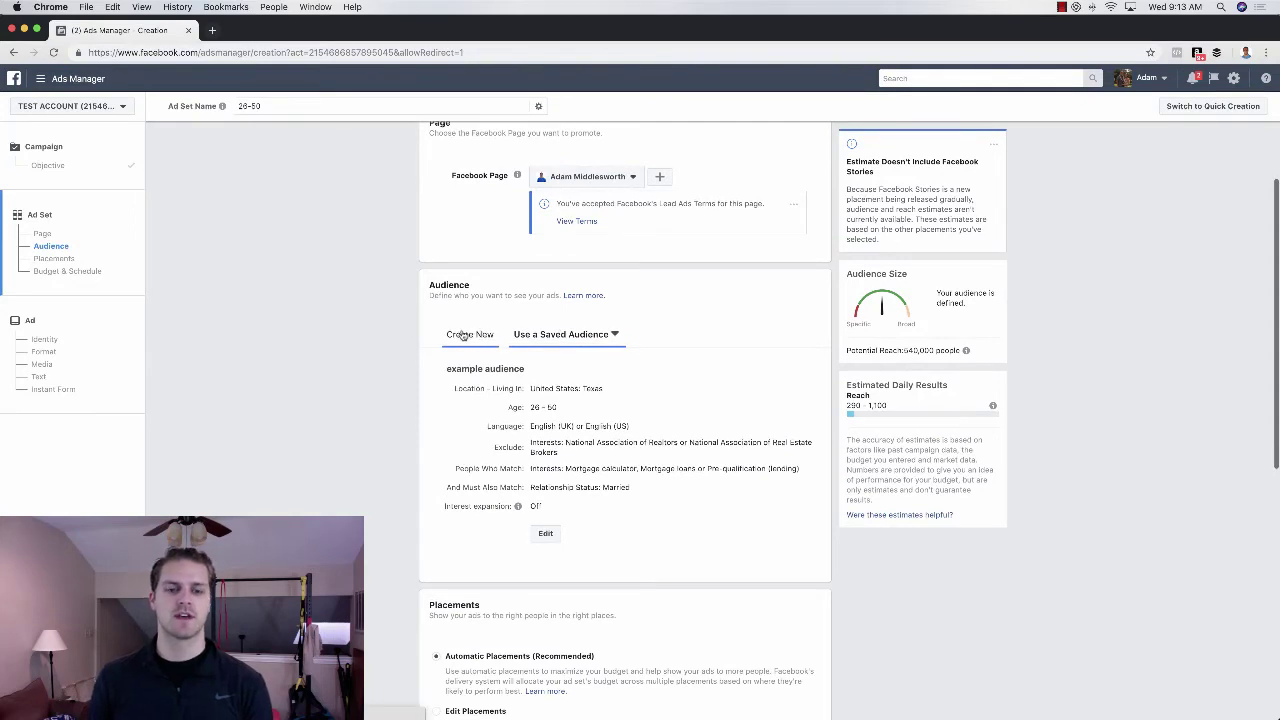
{"action": "left_click", "coordinate": [478, 340]}
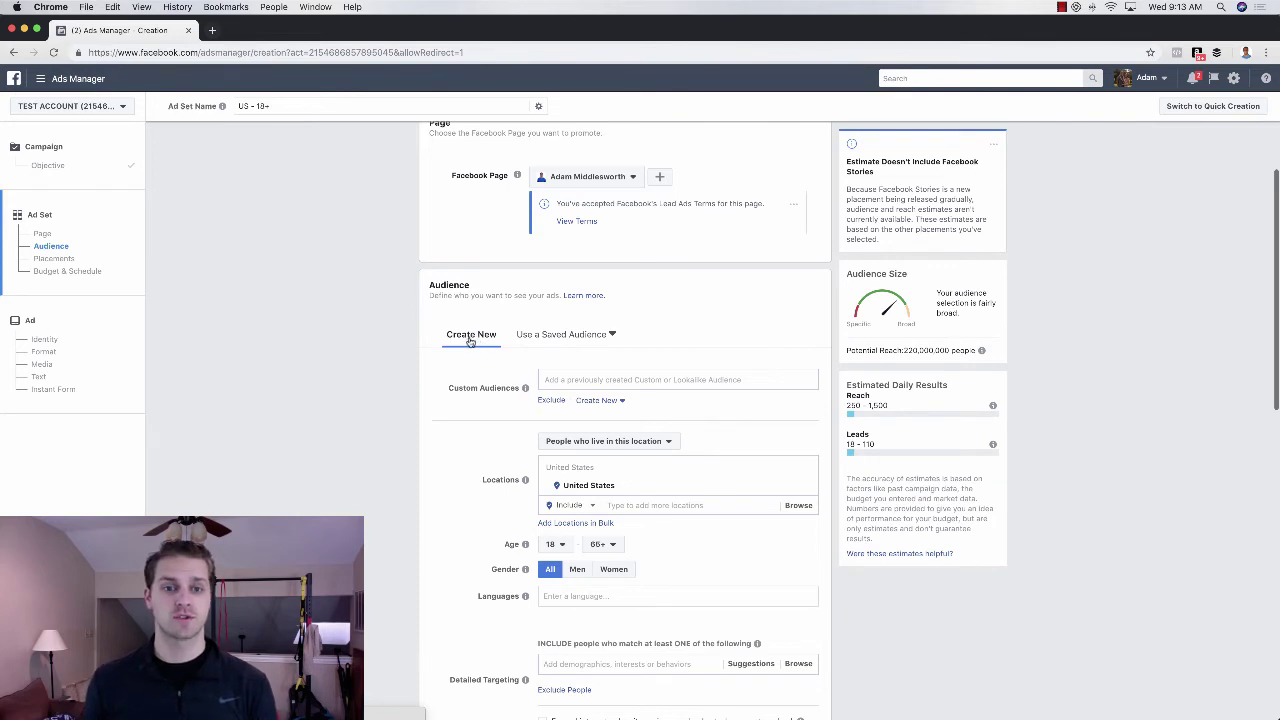
{"action": "left_click", "coordinate": [563, 336]}
{"action": "mouse_move", "coordinate": [557, 398]}
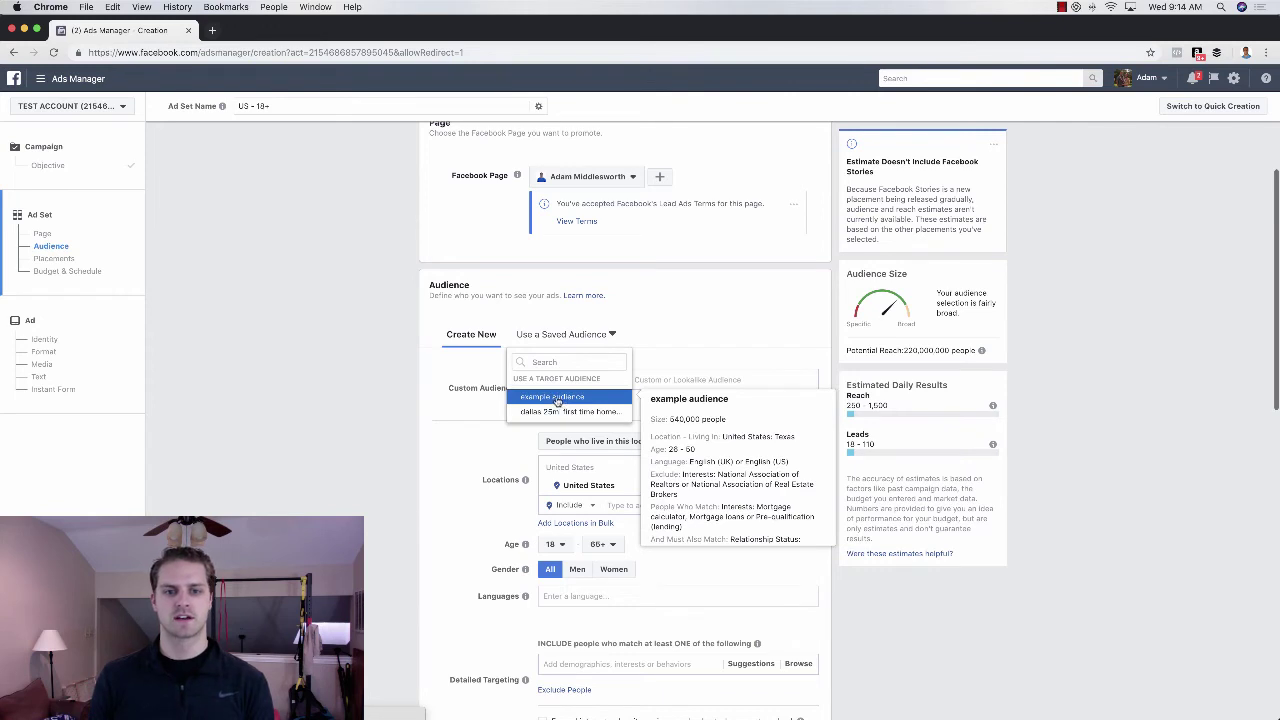
{"action": "left_click", "coordinate": [557, 398]}
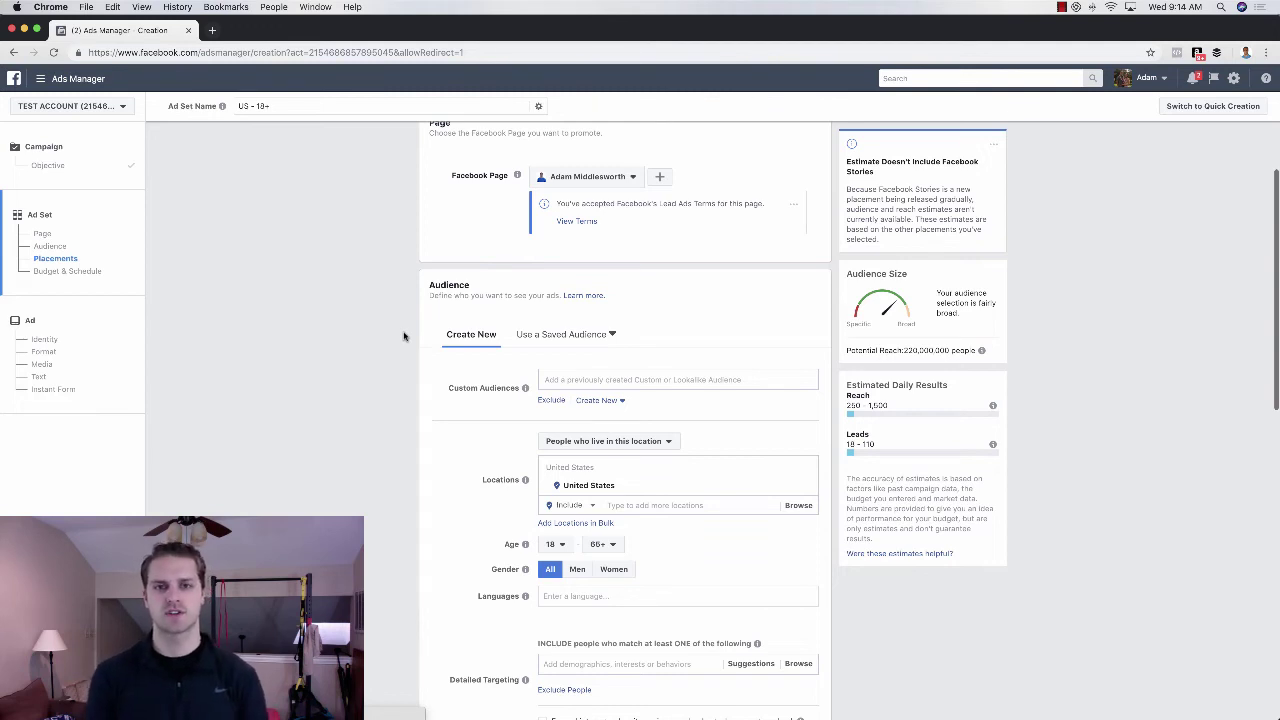
Open the Audiences section of the asset library
{"action": "left_click", "coordinate": [60, 78]}
{"action": "left_click", "coordinate": [112, 358]}
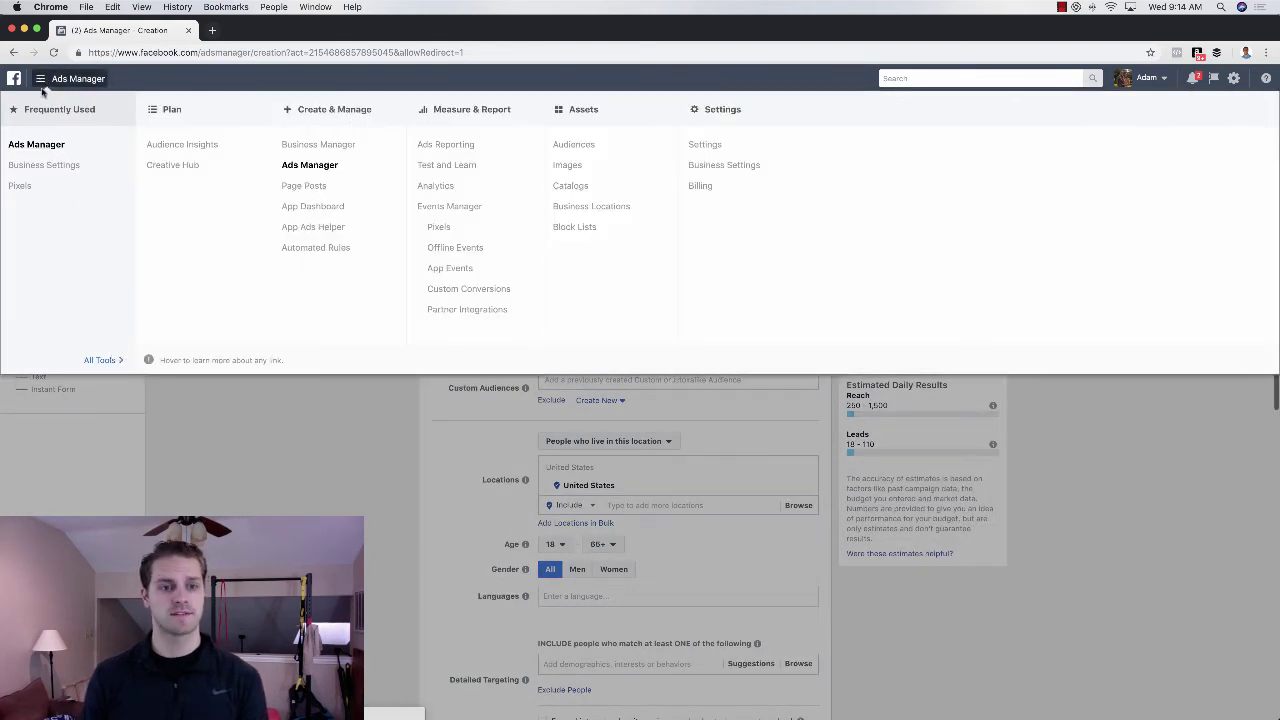
{"action": "left_click", "coordinate": [579, 146]}
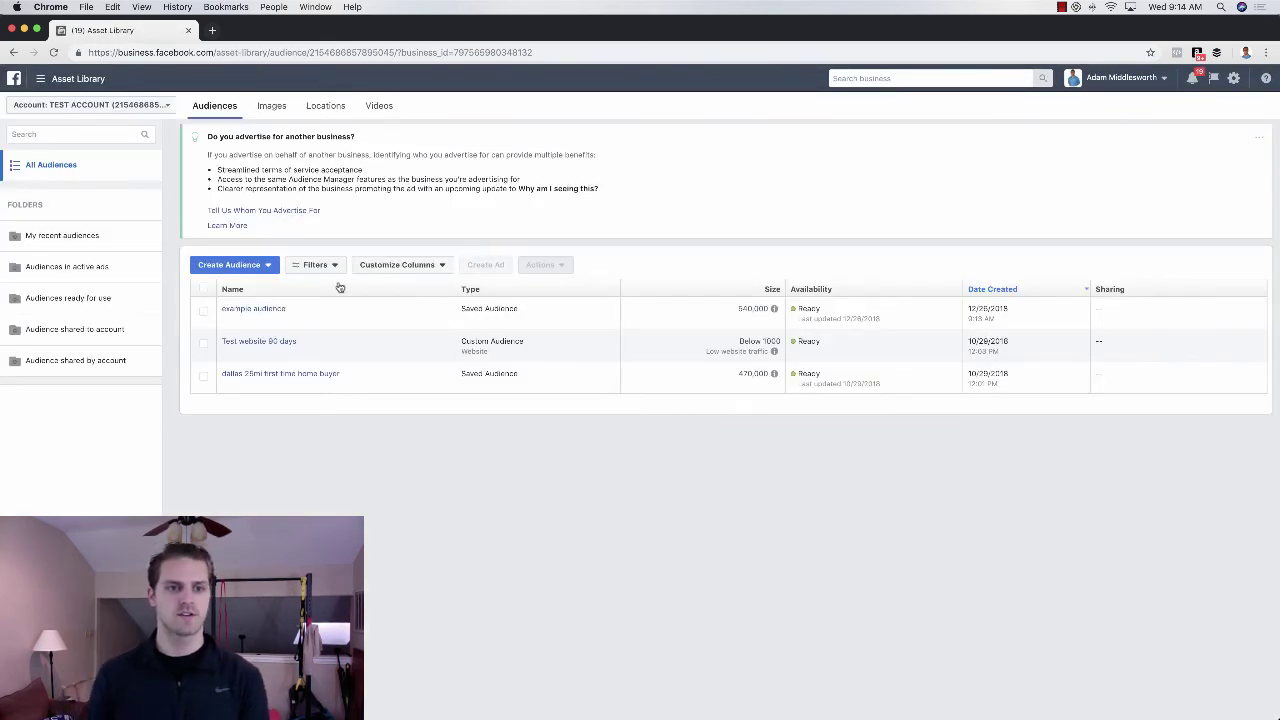
Examine the form for creating a custom audience from your own customer file, and close it without creating one
{"action": "left_click", "coordinate": [262, 267]}
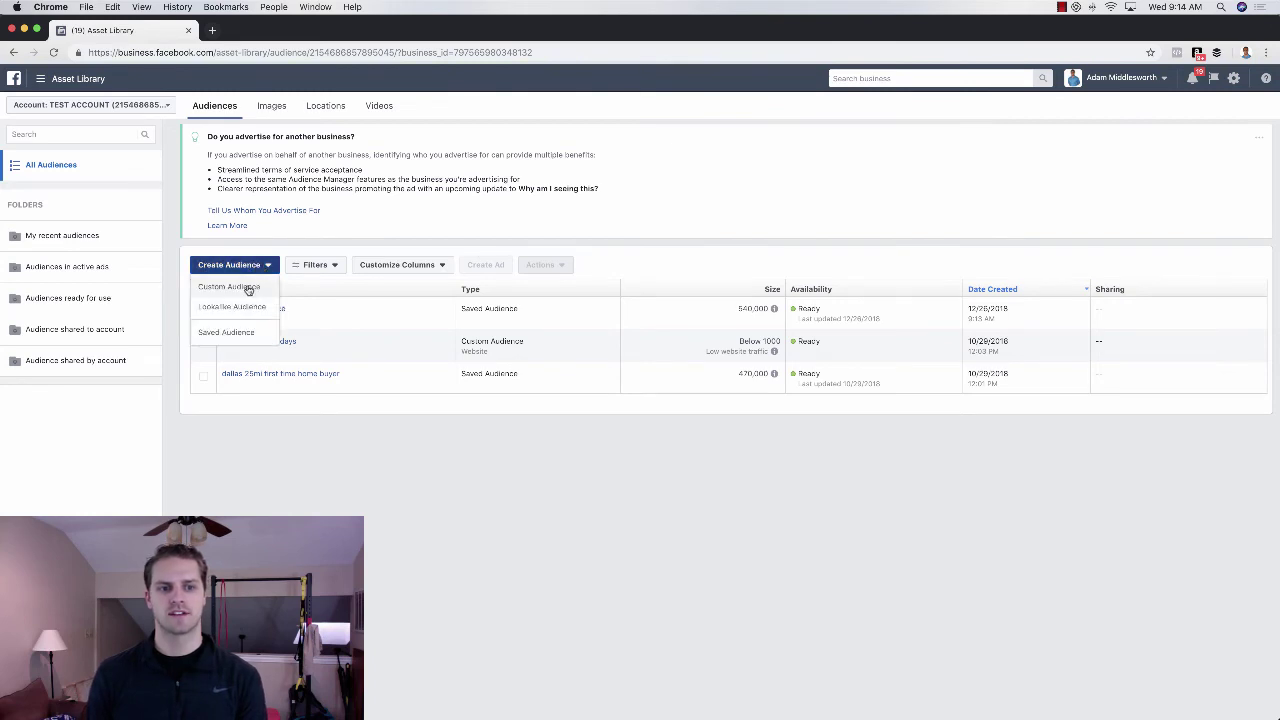
{"action": "left_click", "coordinate": [231, 288]}
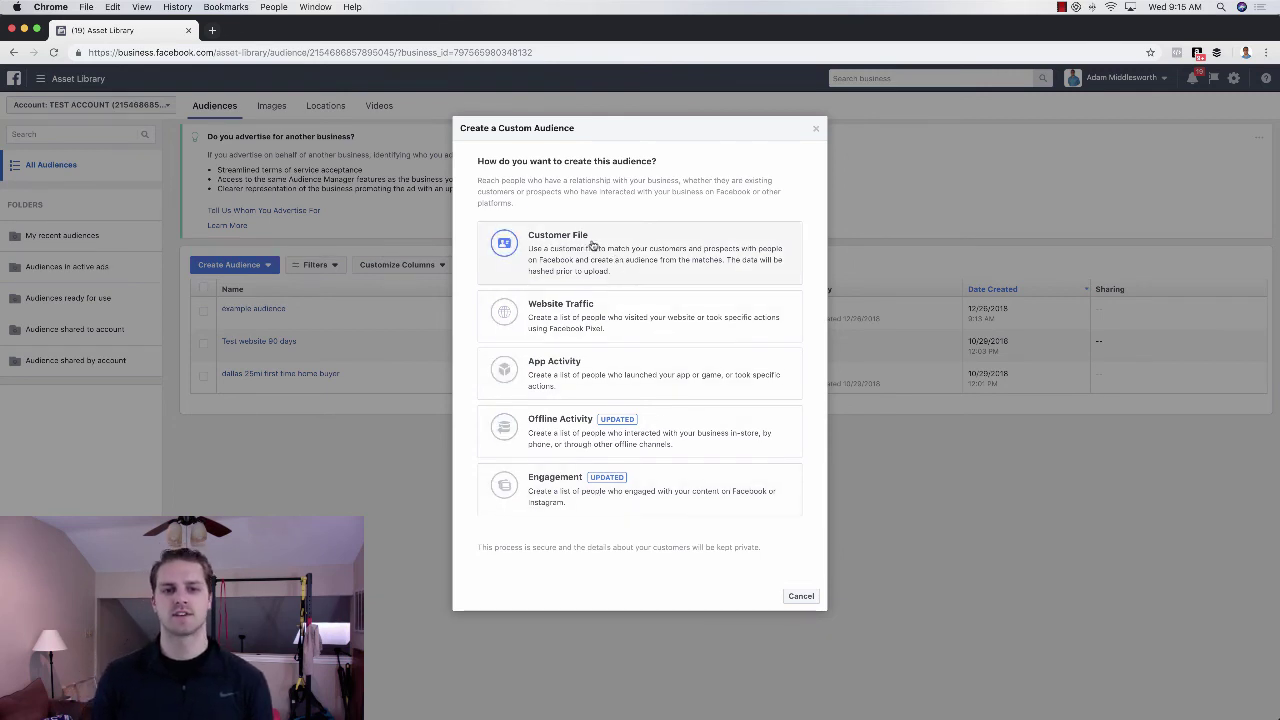
{"action": "left_click", "coordinate": [594, 246]}
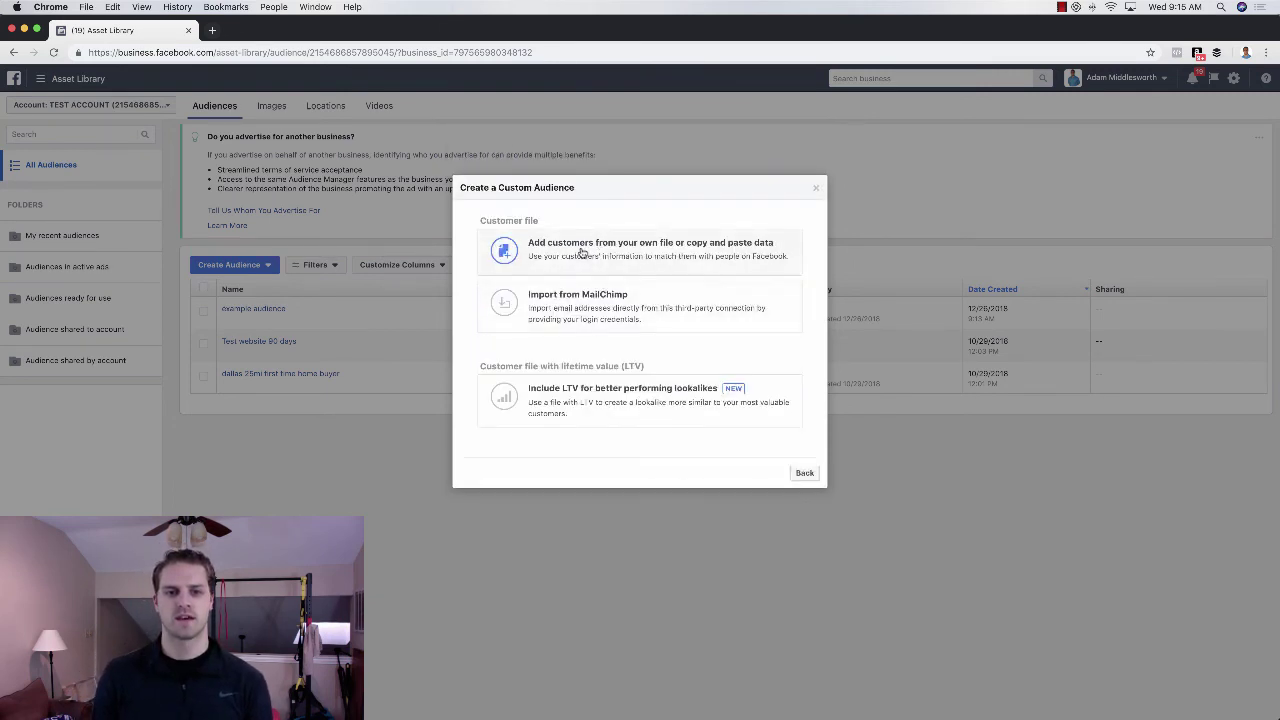
{"action": "left_click", "coordinate": [592, 250]}
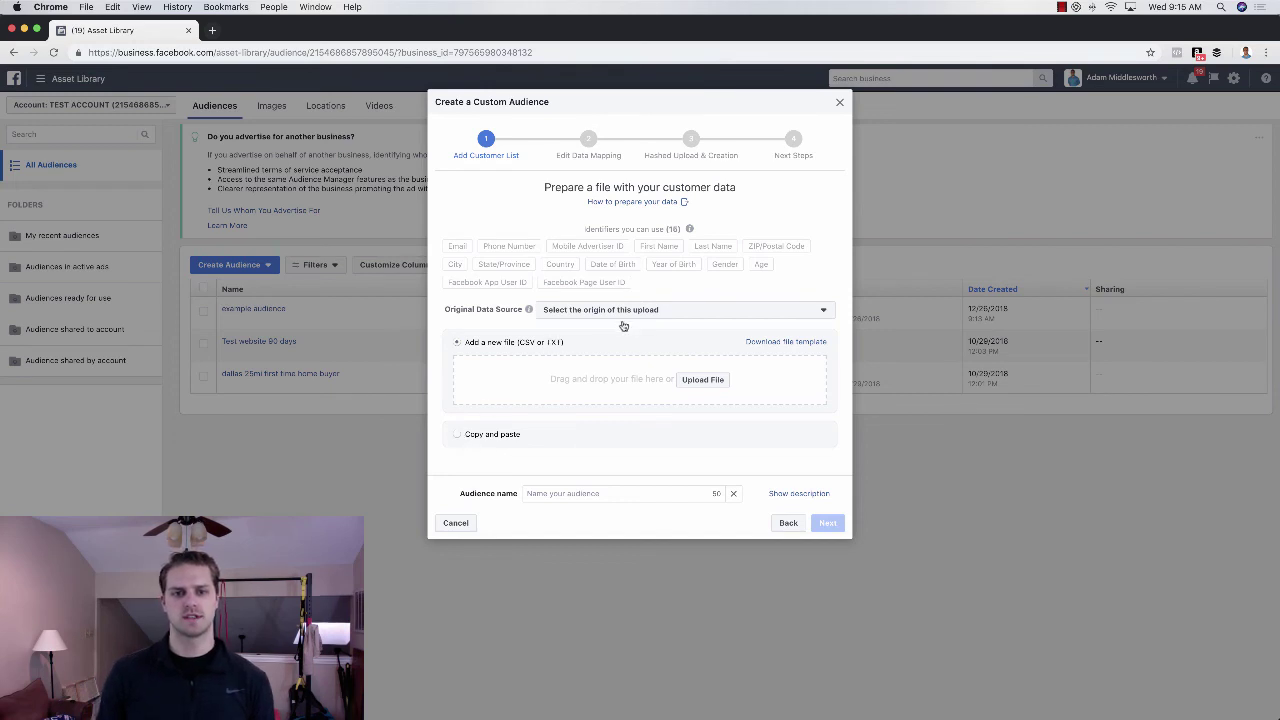
{"action": "mouse_move", "coordinate": [620, 280]}
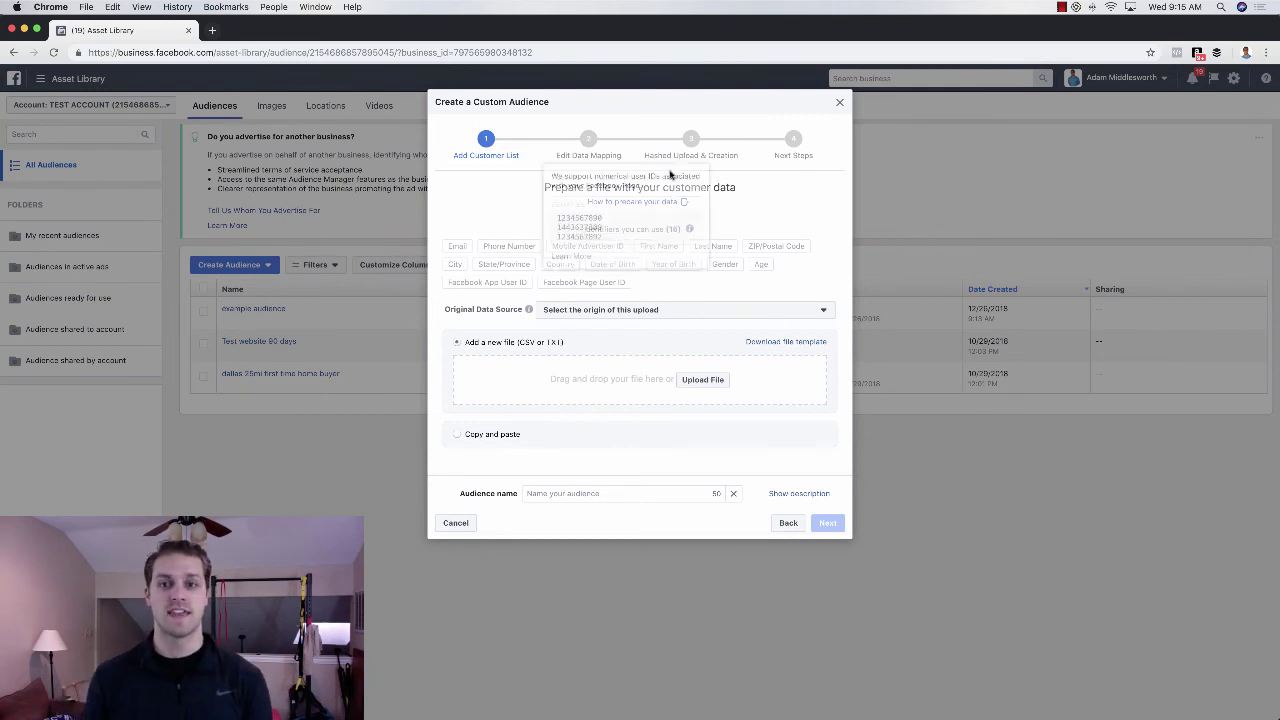
{"action": "left_click", "coordinate": [840, 102]}
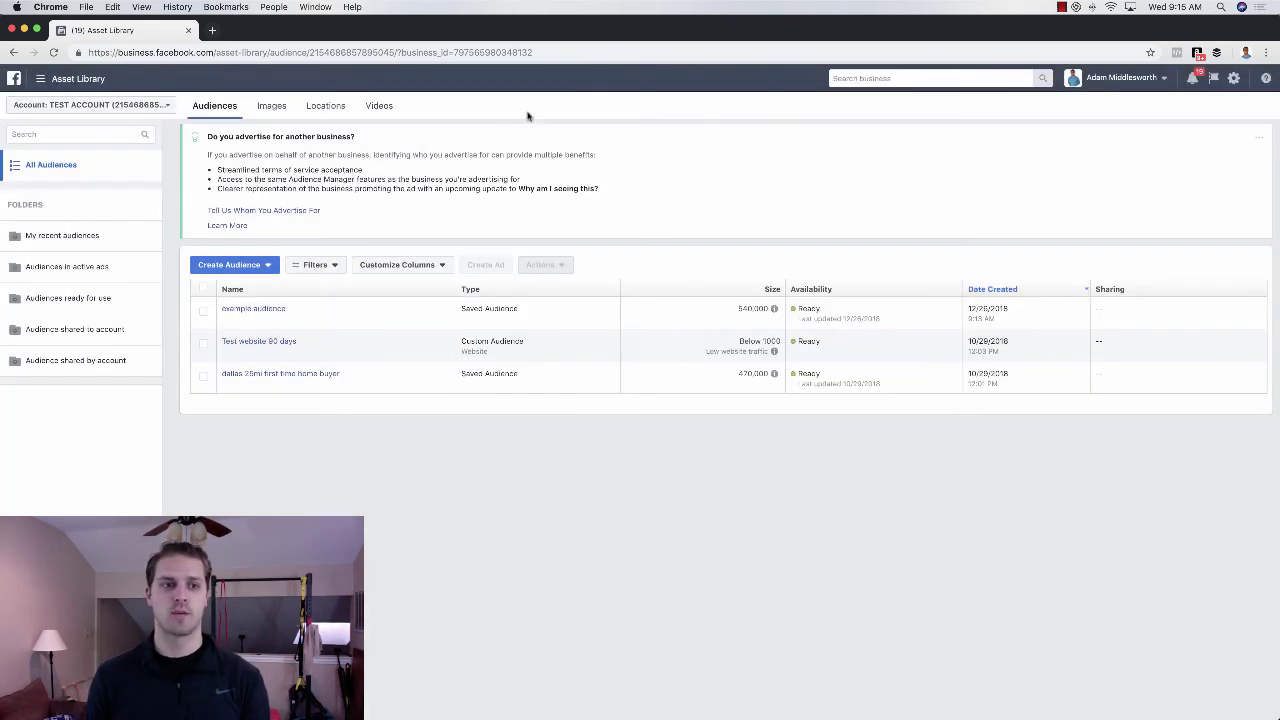
Return to the unfinished lead generation draft, continue it, and search its saved audiences for database
{"action": "left_click", "coordinate": [14, 53]}
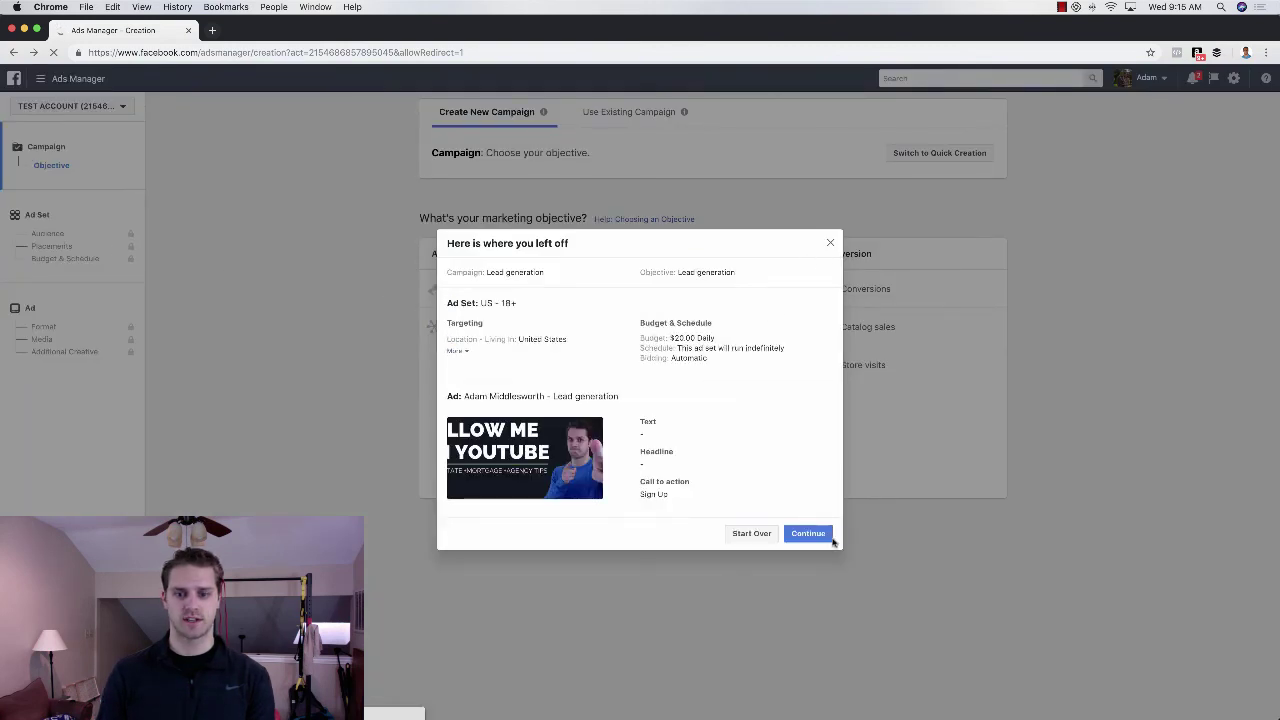
{"action": "left_click", "coordinate": [821, 536]}
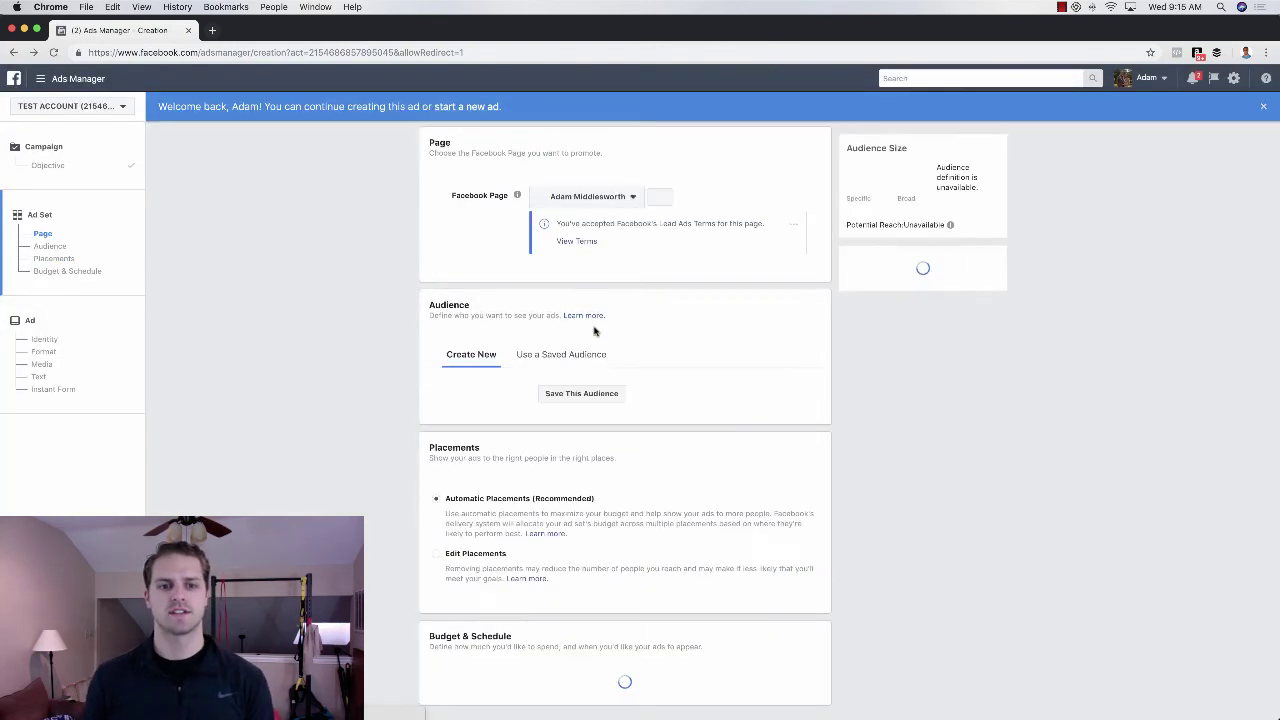
{"action": "left_click", "coordinate": [566, 355]}
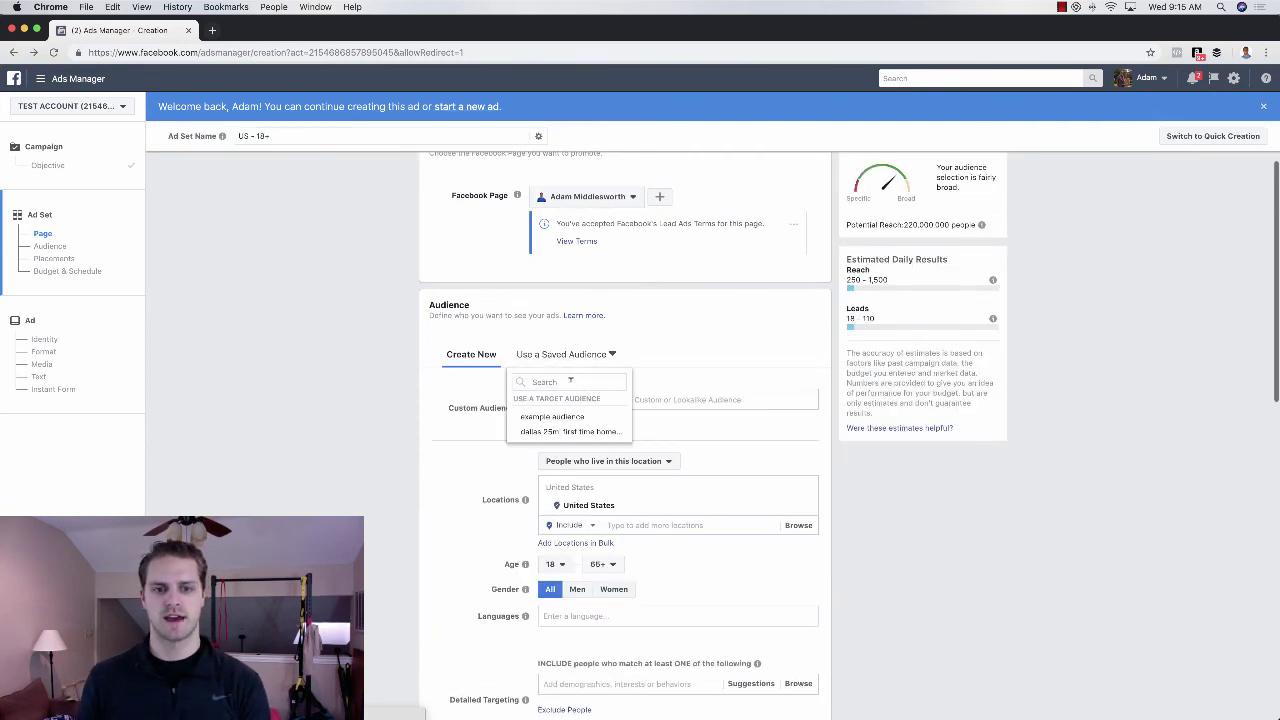
{"action": "left_click", "coordinate": [567, 381]}
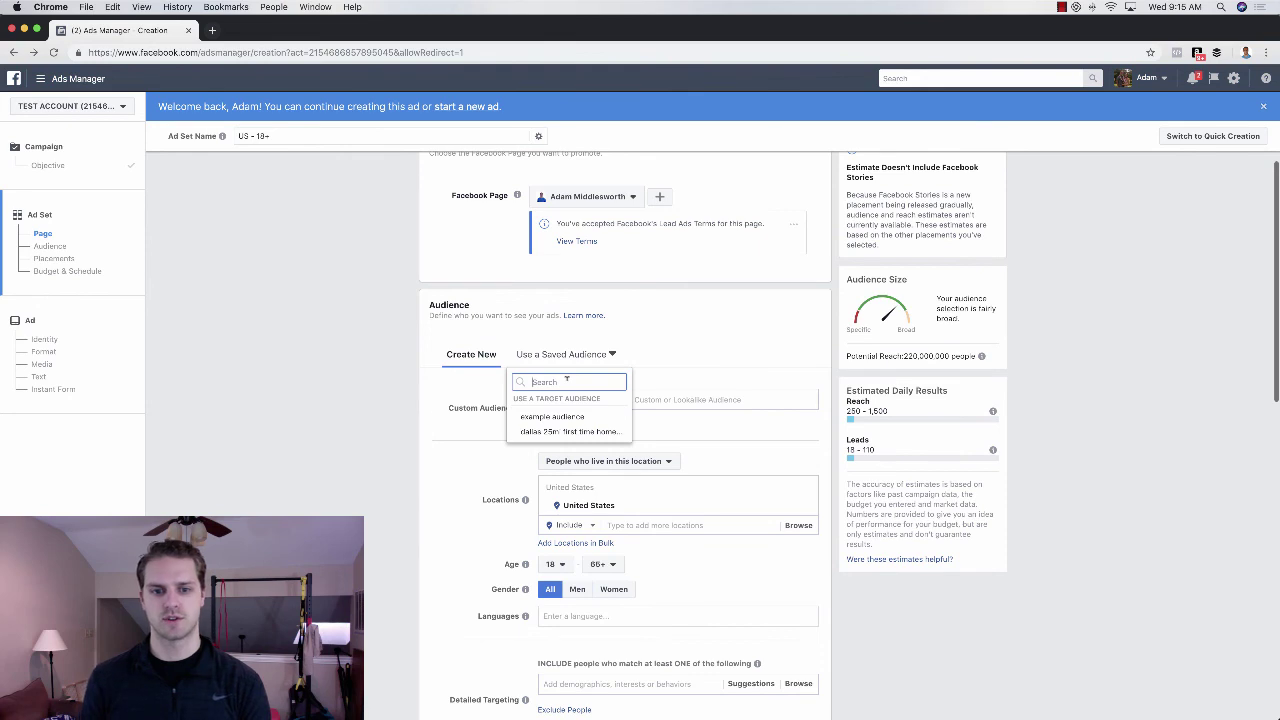
{"action": "mouse_move", "coordinate": [558, 423]}
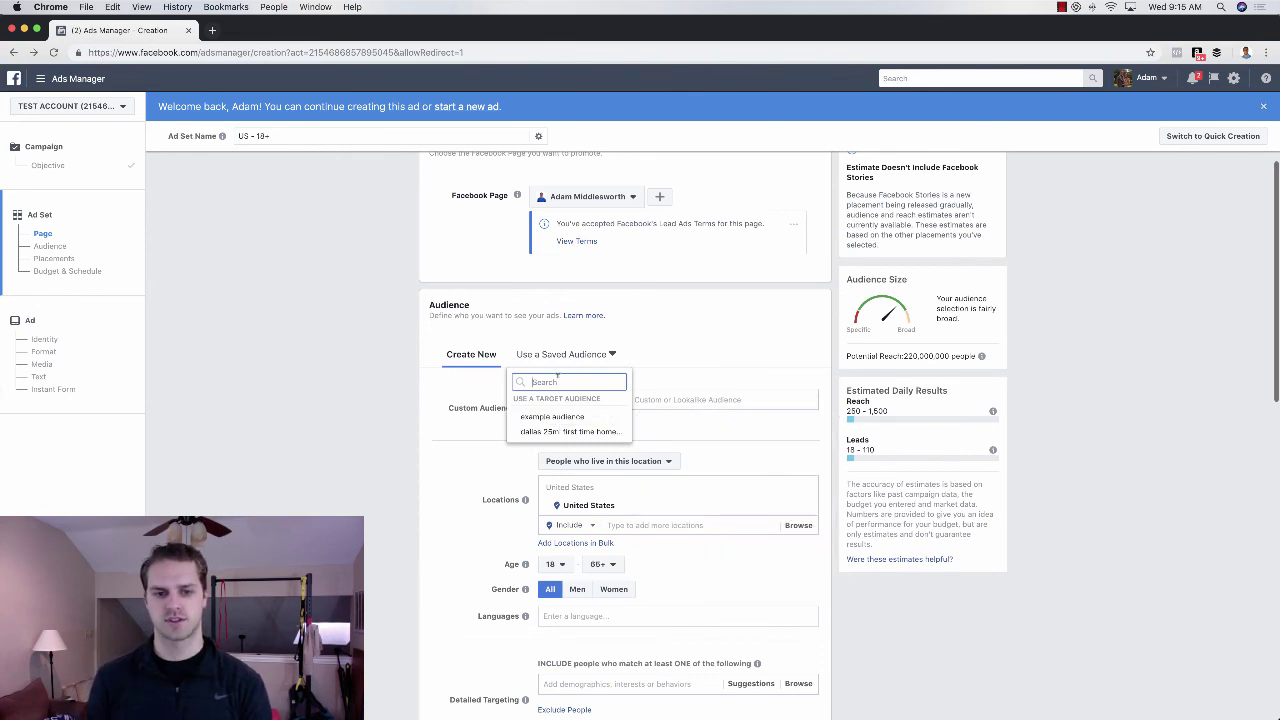
{"action": "type", "text": "database"}
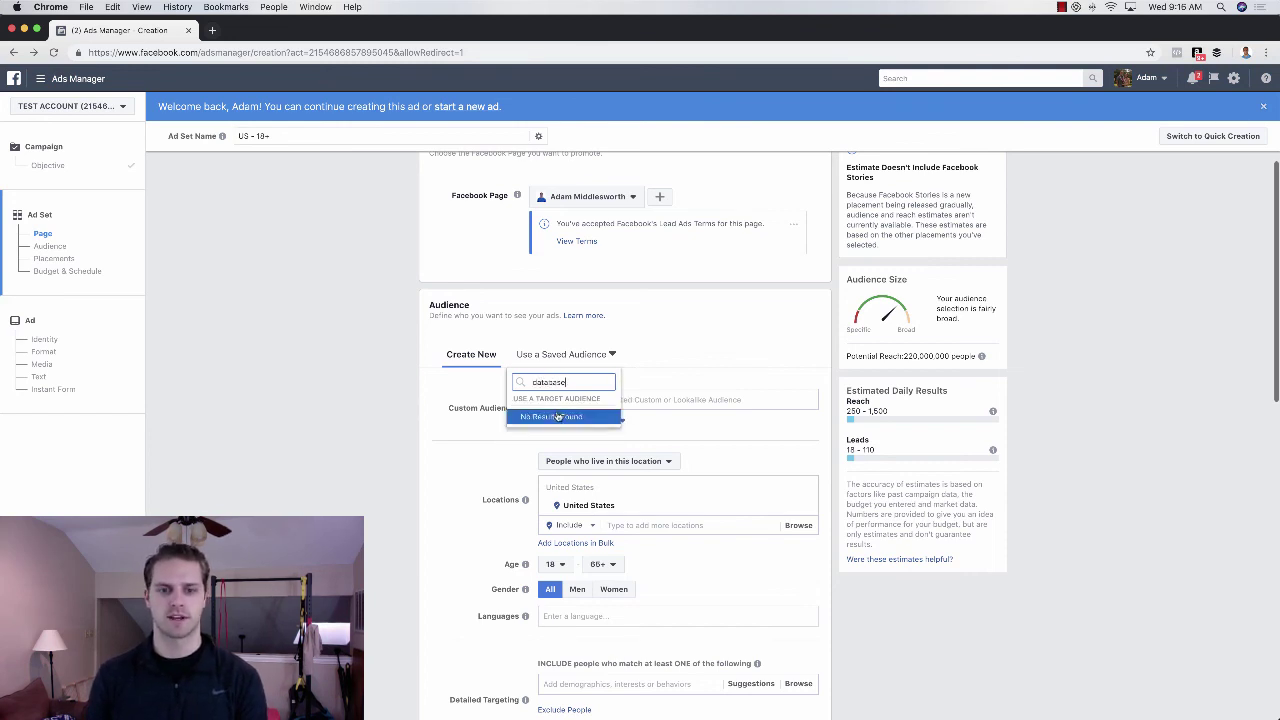